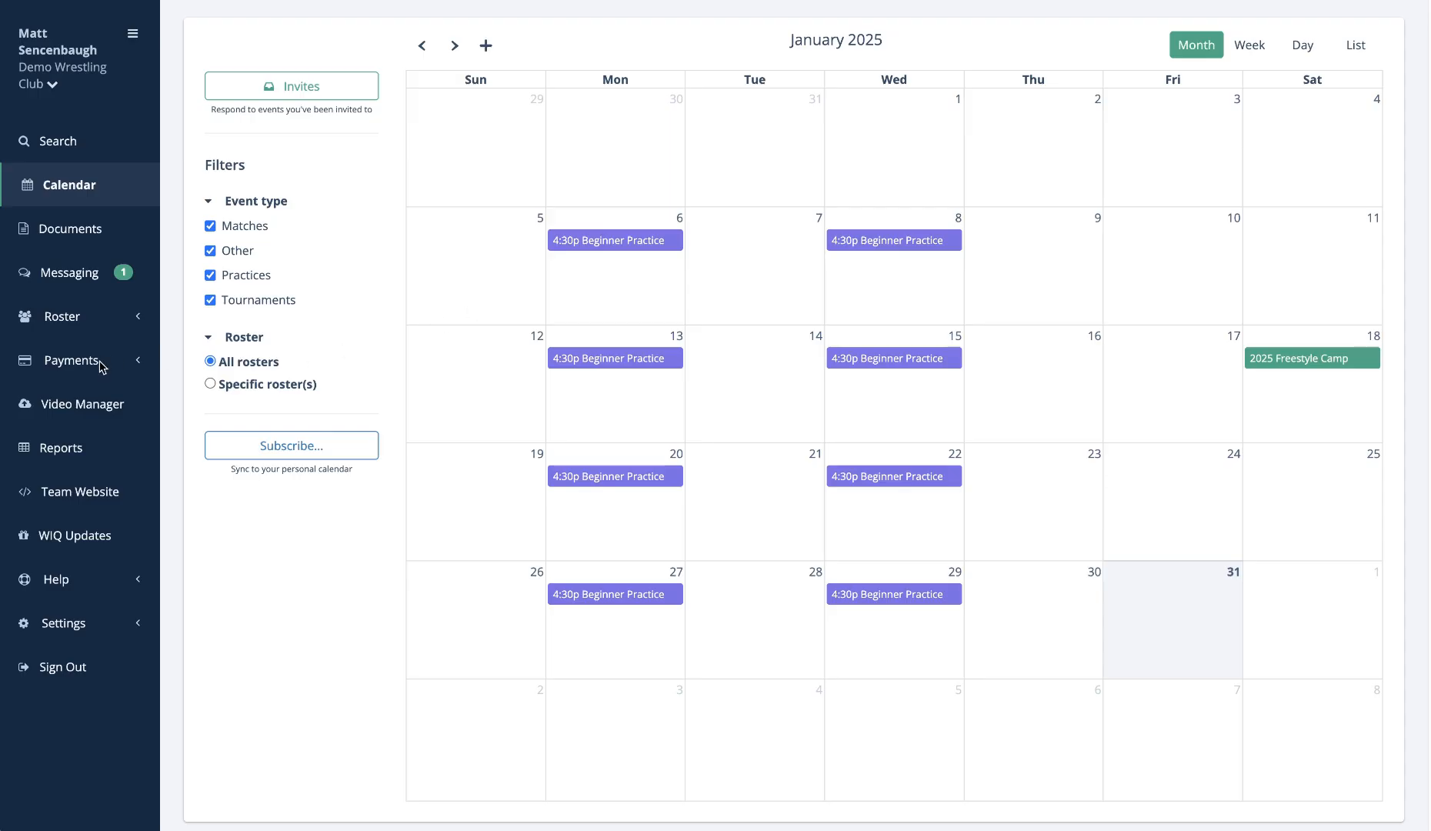
- Review the edit settings of the Feb 15 - Match Night Scramble registration session and return to the registrations list
{"action": "left_click", "coordinate": [129, 362]}
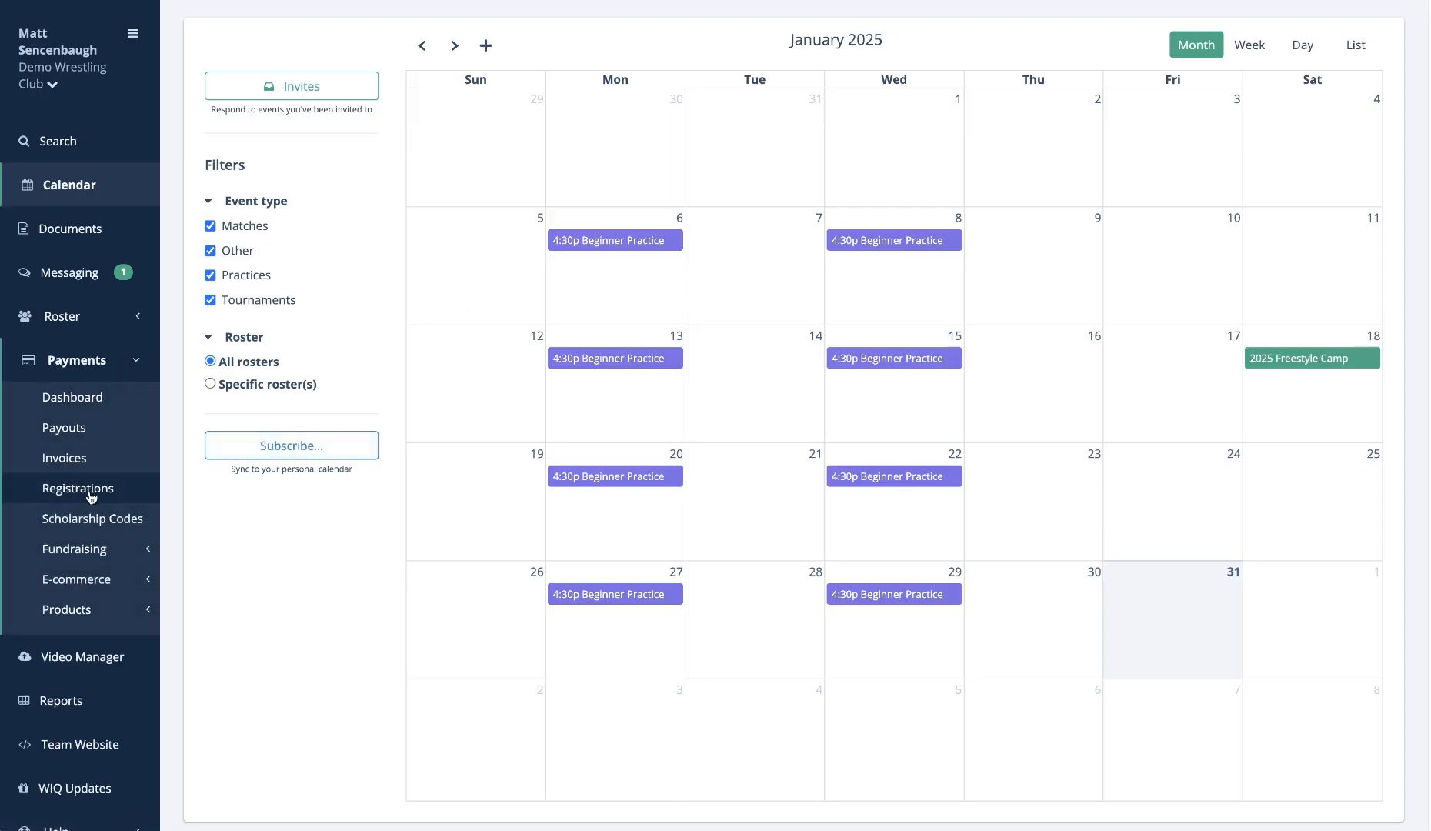
{"action": "left_click", "coordinate": [112, 491]}
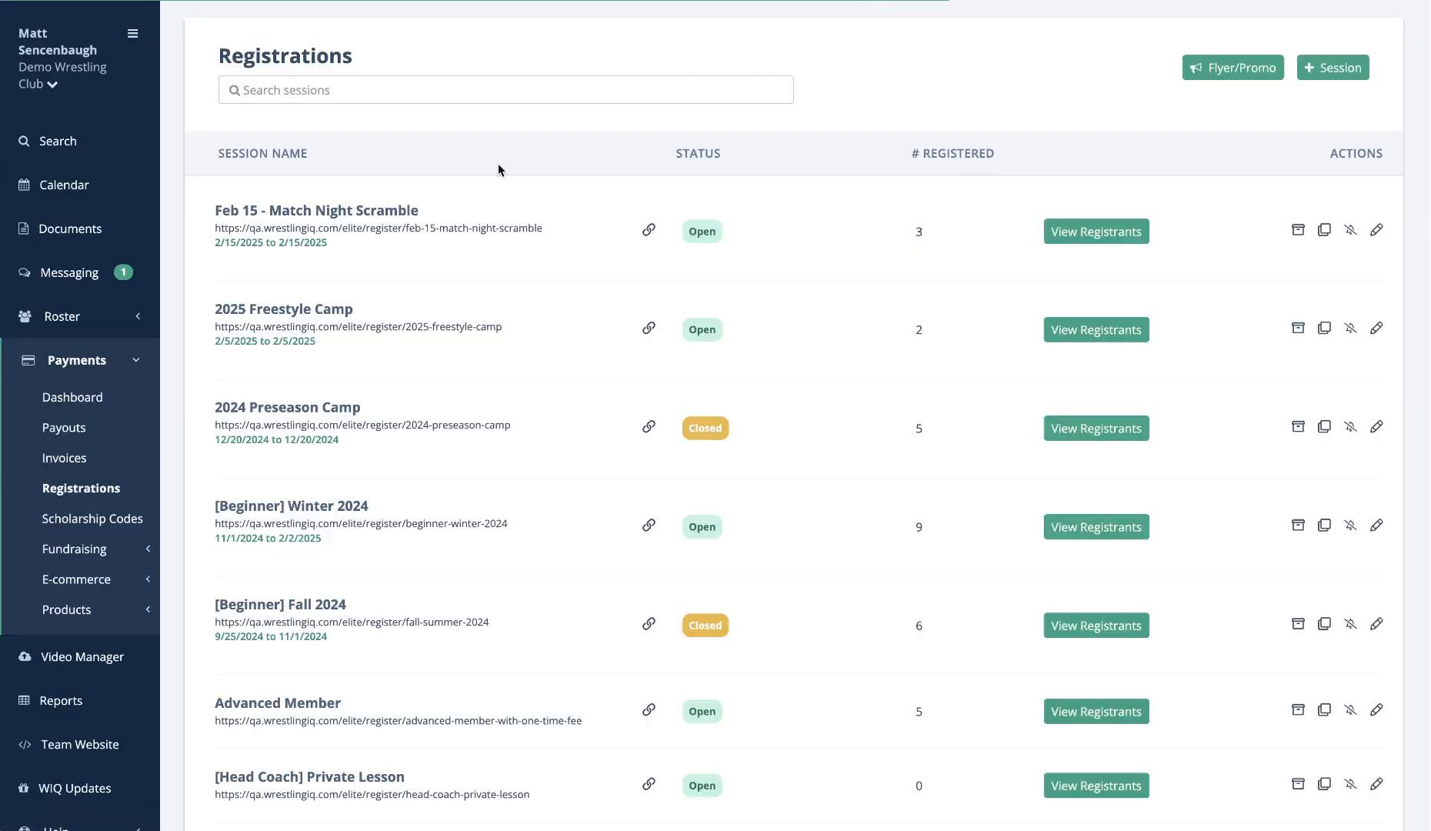
{"action": "left_click", "coordinate": [1377, 231]}
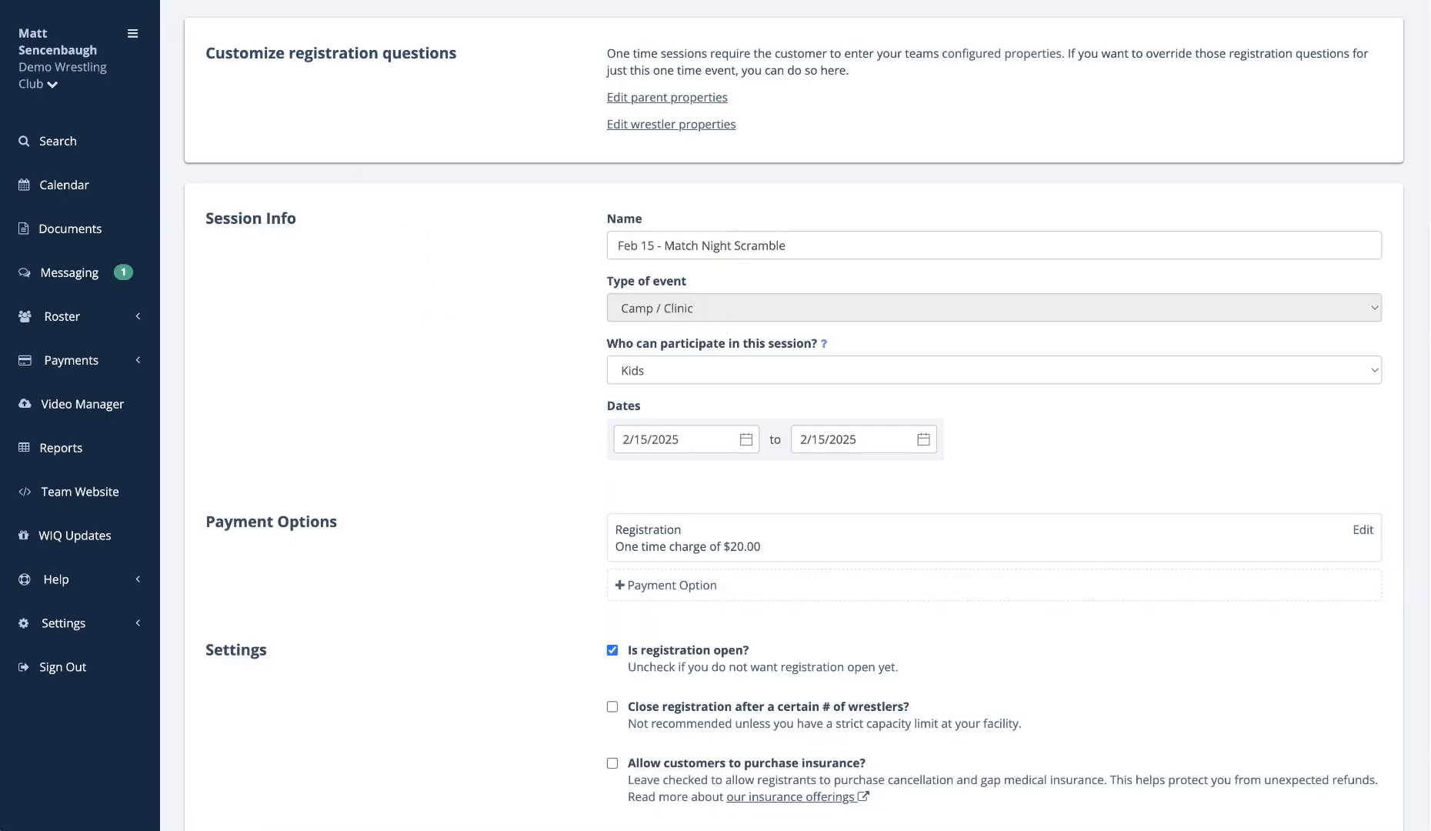
{"action": "key", "text": "alt+Left"}
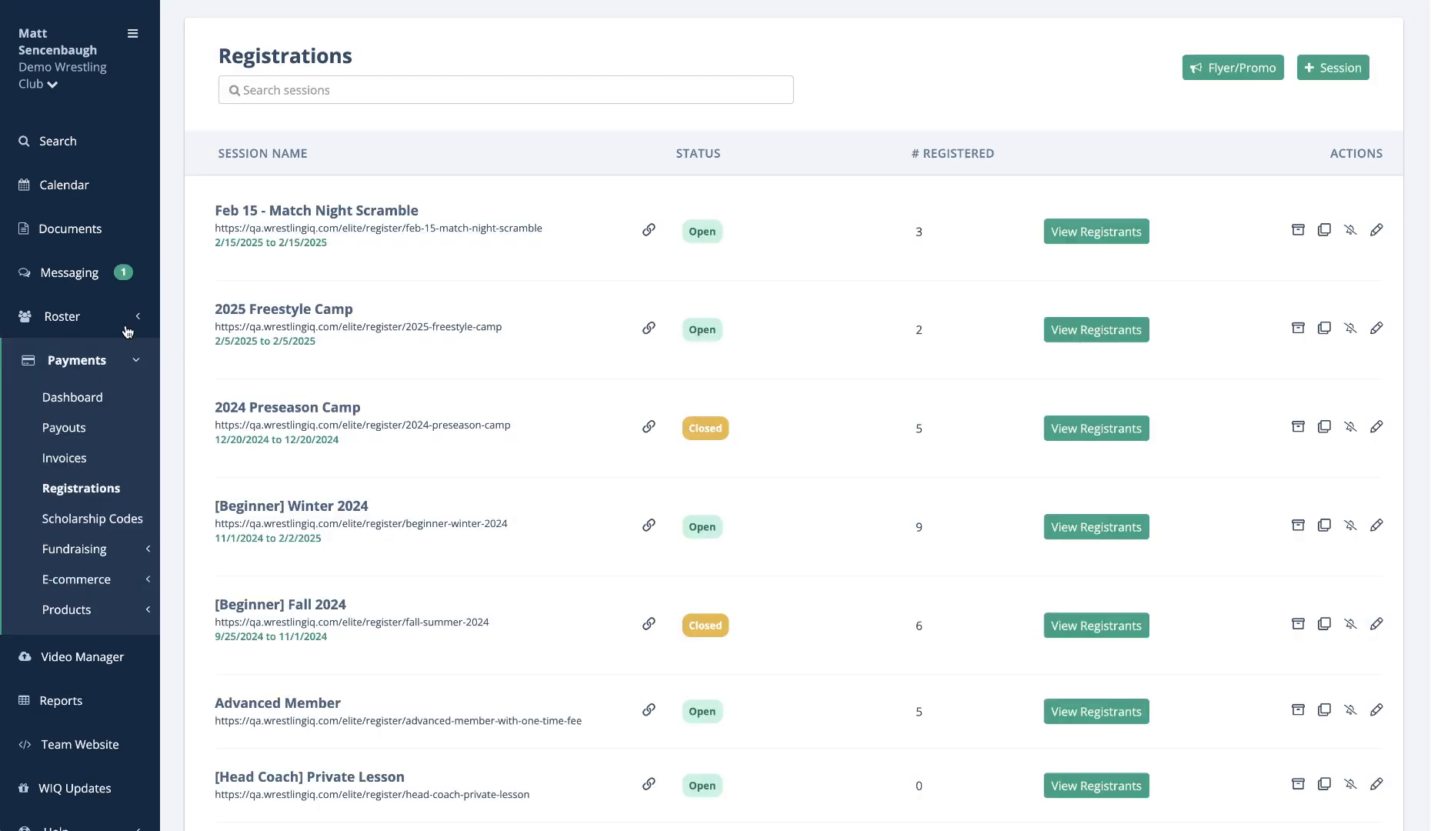
- Search the wrestler rosters for "feb" and check the wrestler count of the Feb 15 - Match Night Scramble roster
{"action": "left_click", "coordinate": [128, 332]}
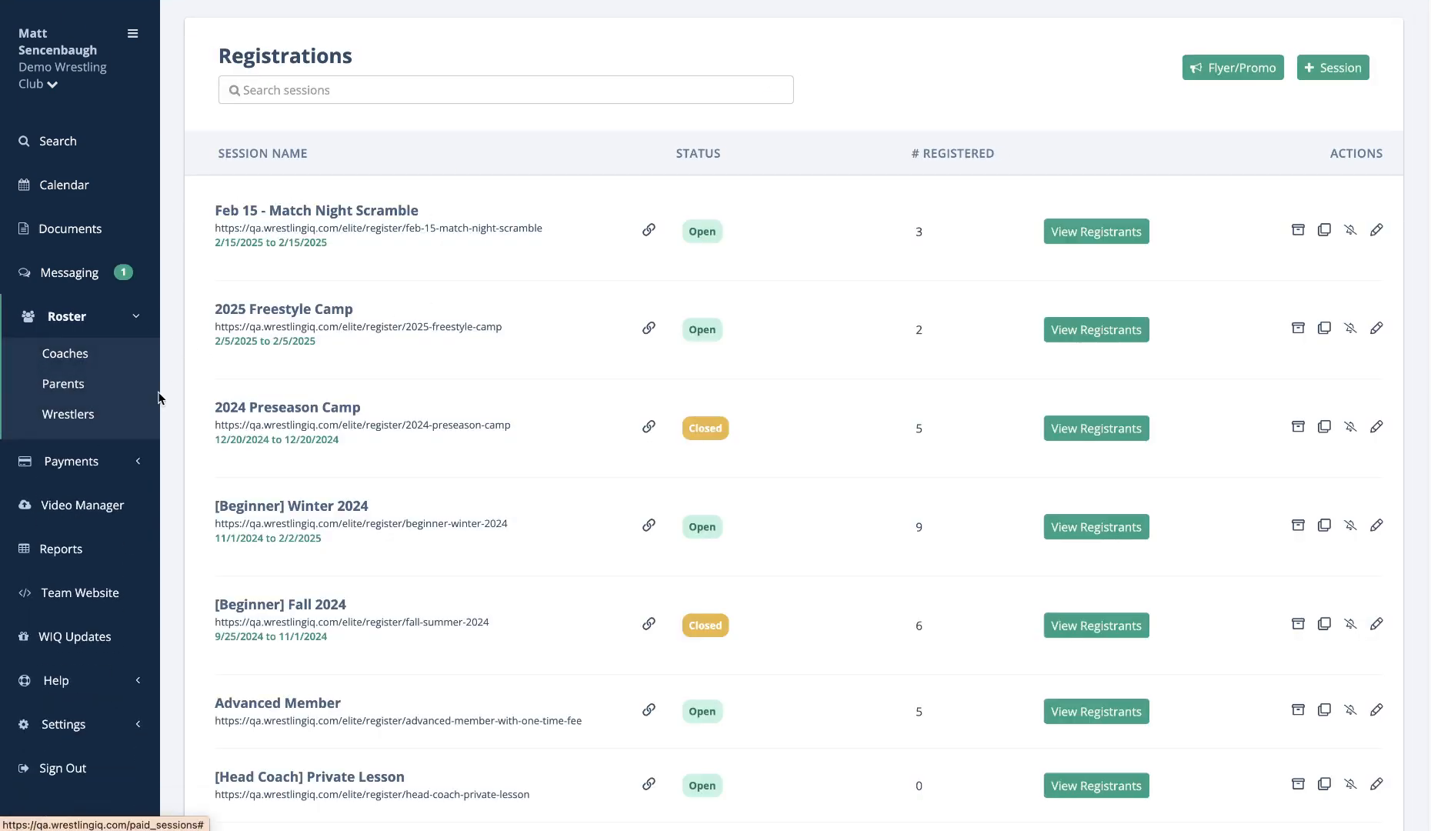
{"action": "left_click", "coordinate": [123, 419]}
{"action": "left_click", "coordinate": [537, 145]}
{"action": "type", "text": "feb"}
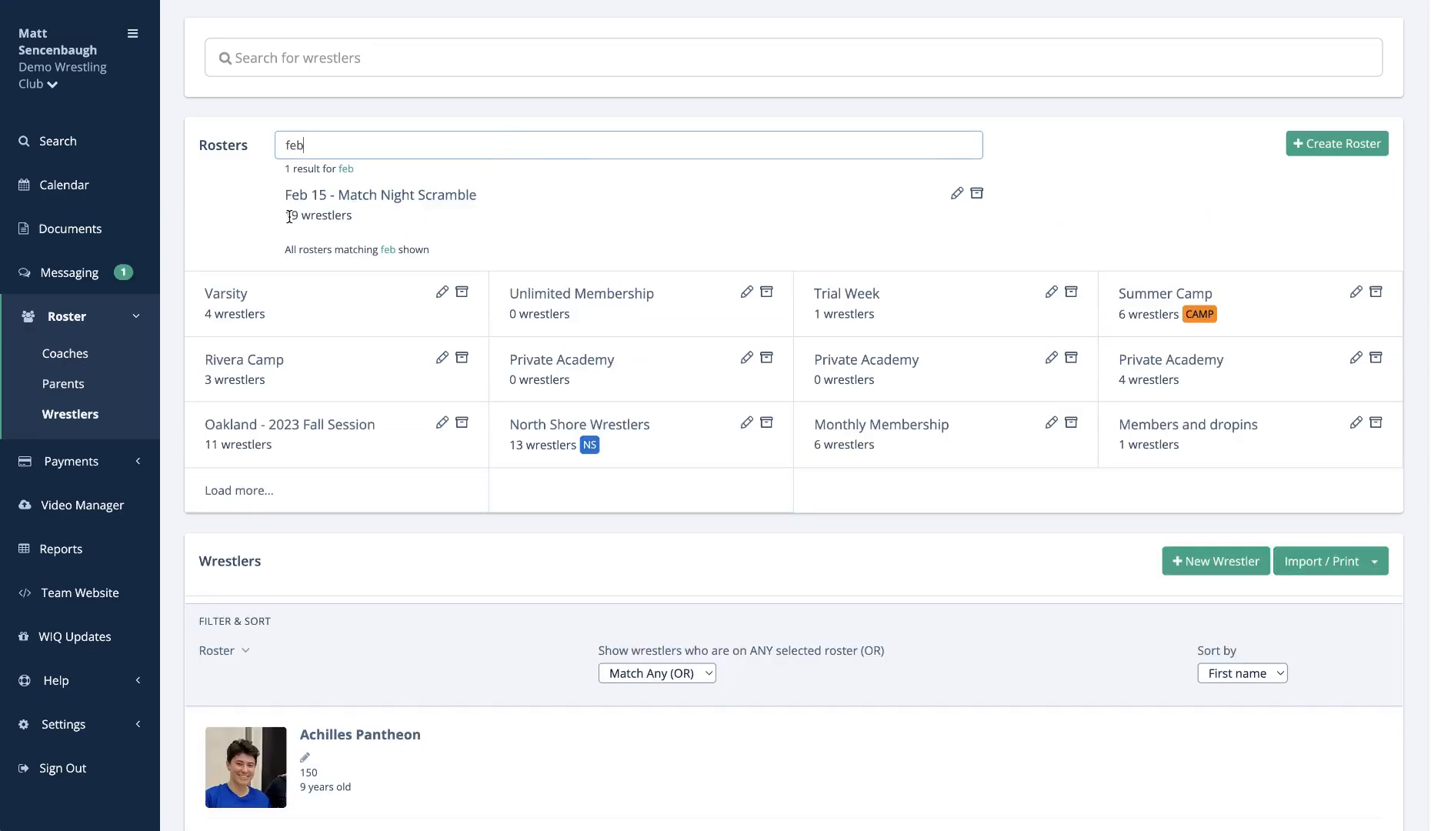
{"action": "left_click_drag", "start_coordinate": [290, 217], "coordinate": [392, 223]}
{"action": "left_click", "coordinate": [606, 196]}
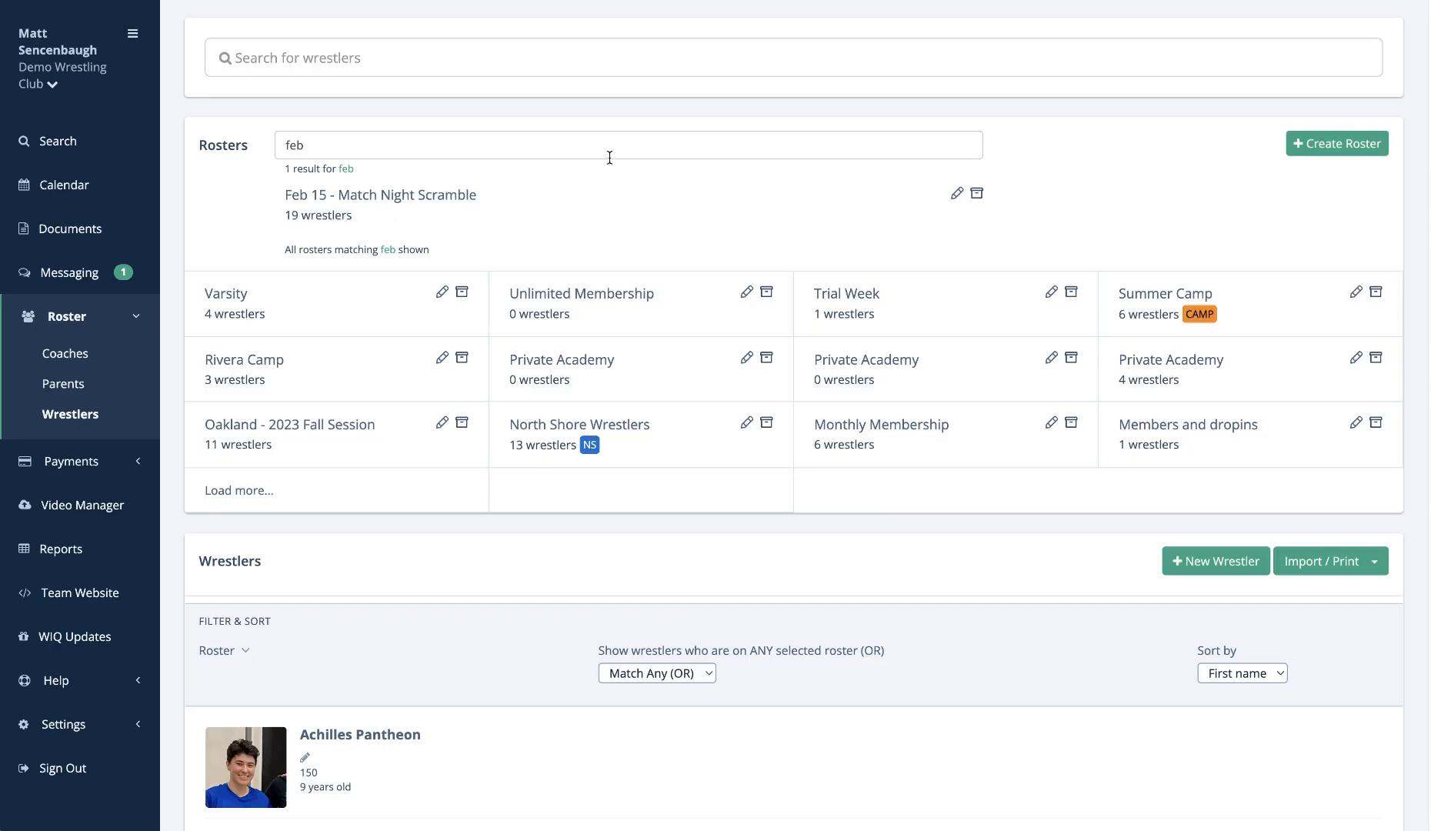
- Start a new calendar event on 2/1/2025 named Match Night Scramble with the event type Scramble
{"action": "left_click", "coordinate": [106, 188]}
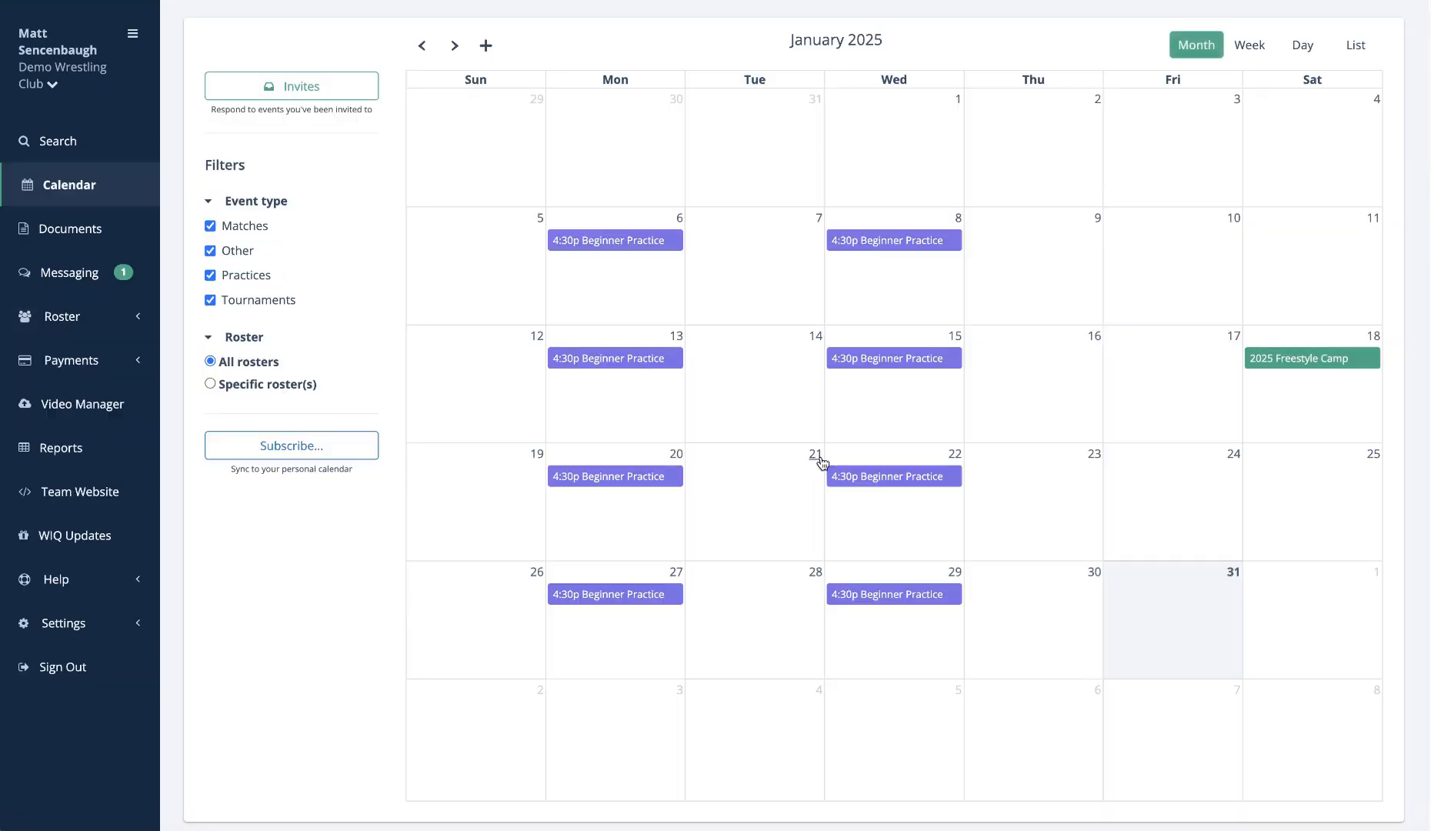
{"action": "left_click", "coordinate": [1300, 625]}
{"action": "left_click", "coordinate": [501, 116]}
{"action": "type", "text": "Match Night Scramble"}
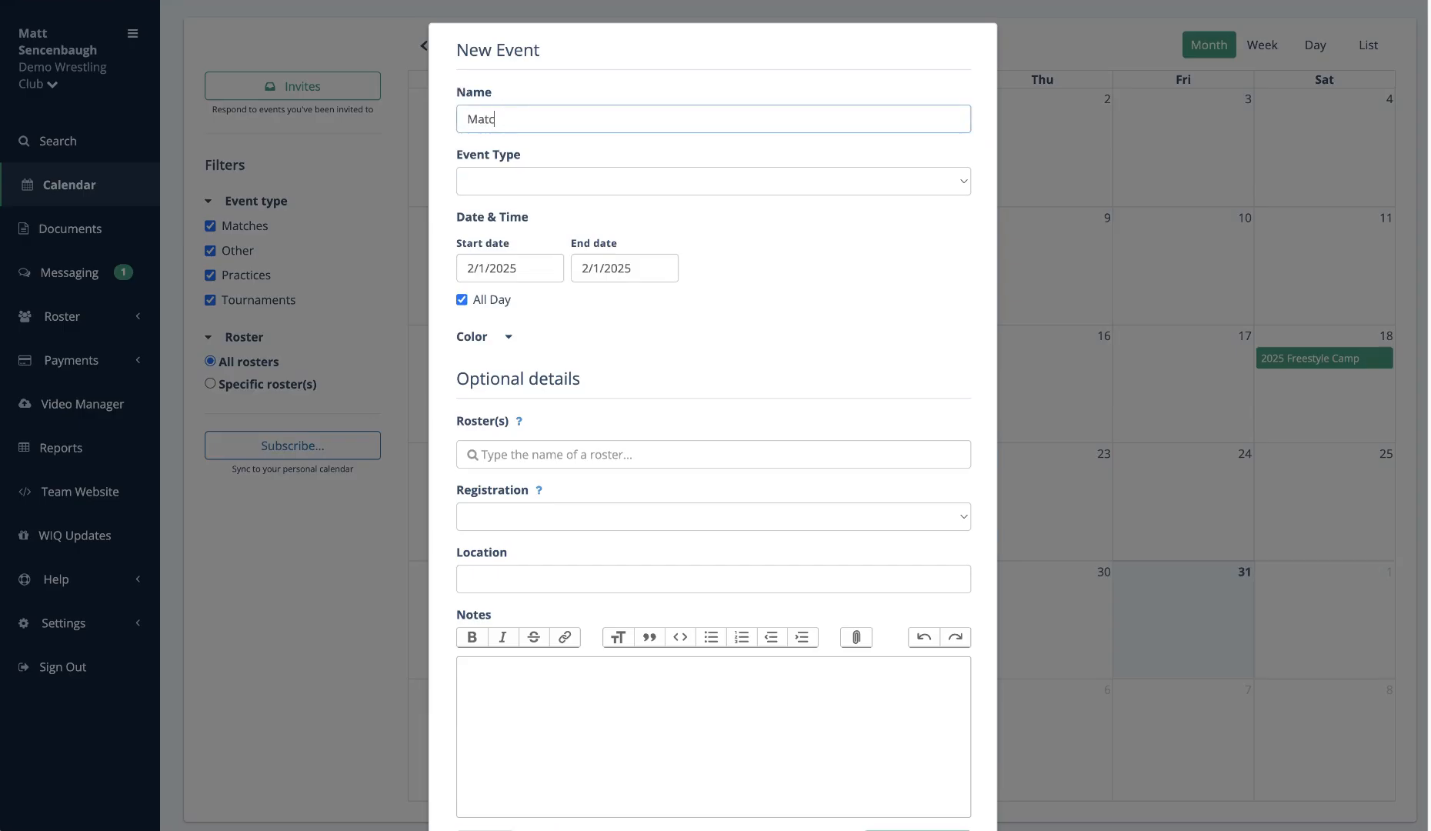
{"action": "left_click", "coordinate": [612, 185]}
{"action": "left_click", "coordinate": [537, 223]}
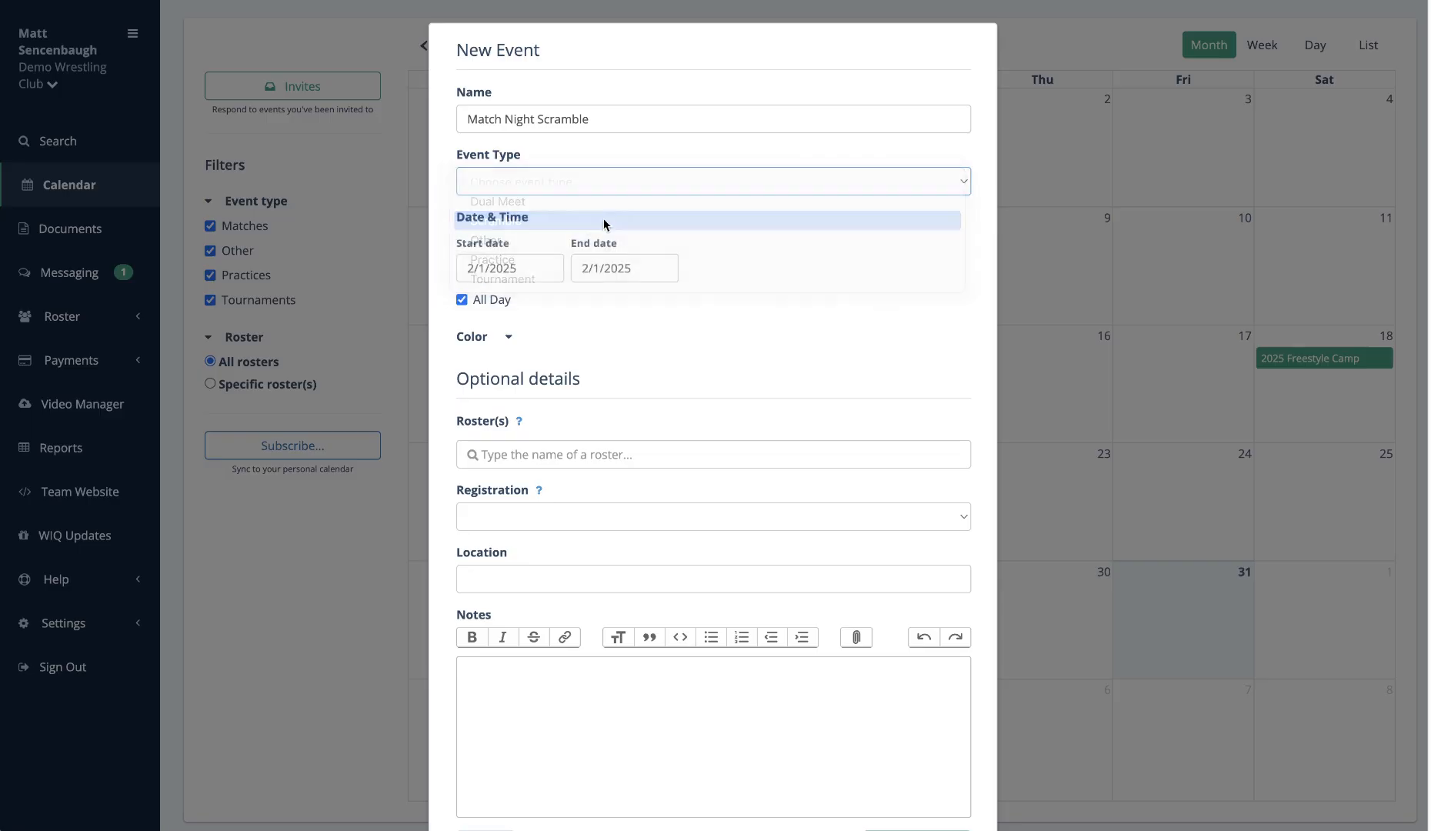
- Link the event to the Feb 15 - Match Night Scramble roster and registration, and create it
{"action": "scroll", "coordinate": [517, 335], "scroll_direction": "down", "scroll_amount": 1}
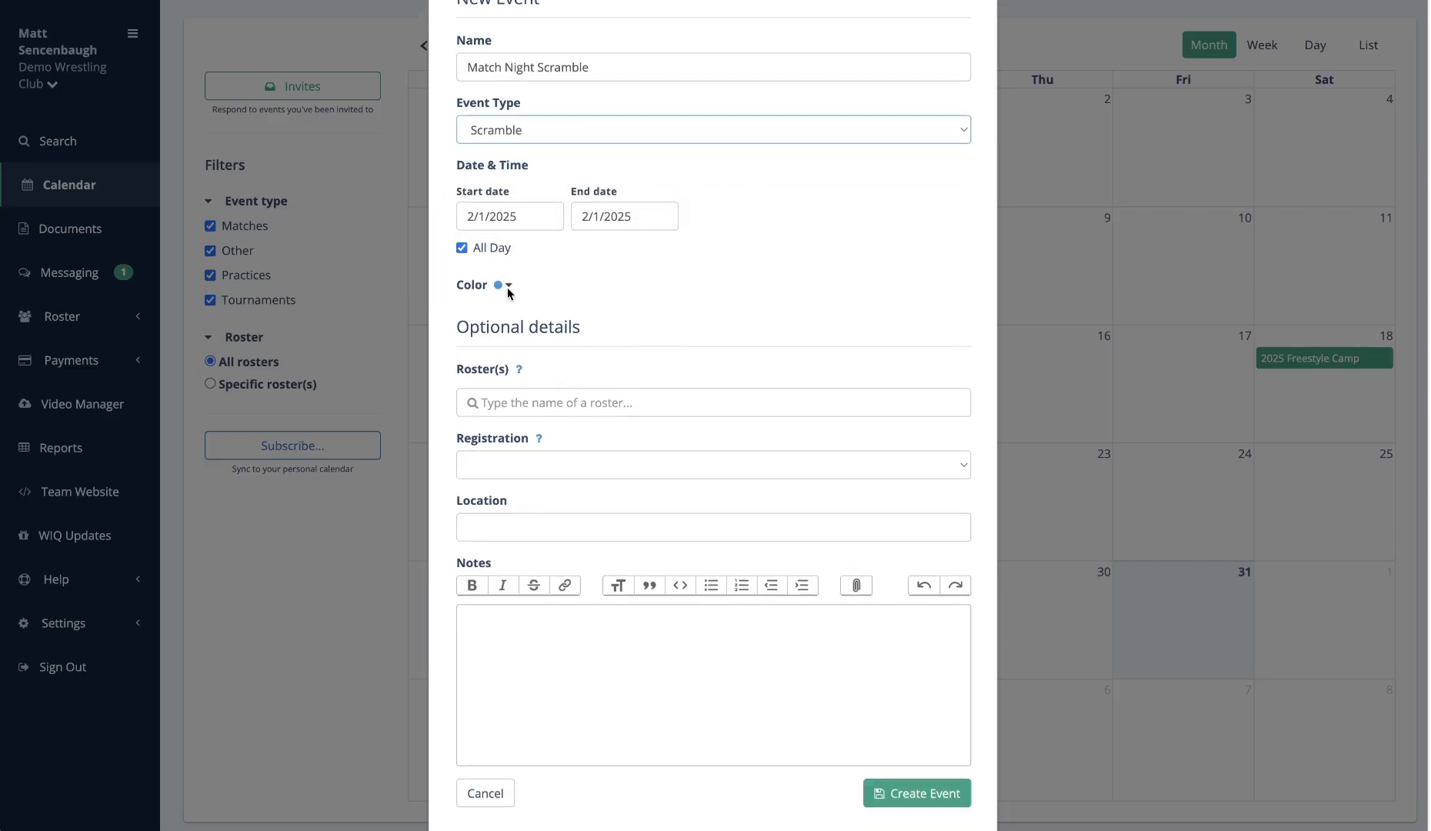
{"action": "scroll", "coordinate": [632, 374], "scroll_direction": "down", "scroll_amount": 1}
{"action": "left_click", "coordinate": [610, 371]}
{"action": "type", "text": "feb"}
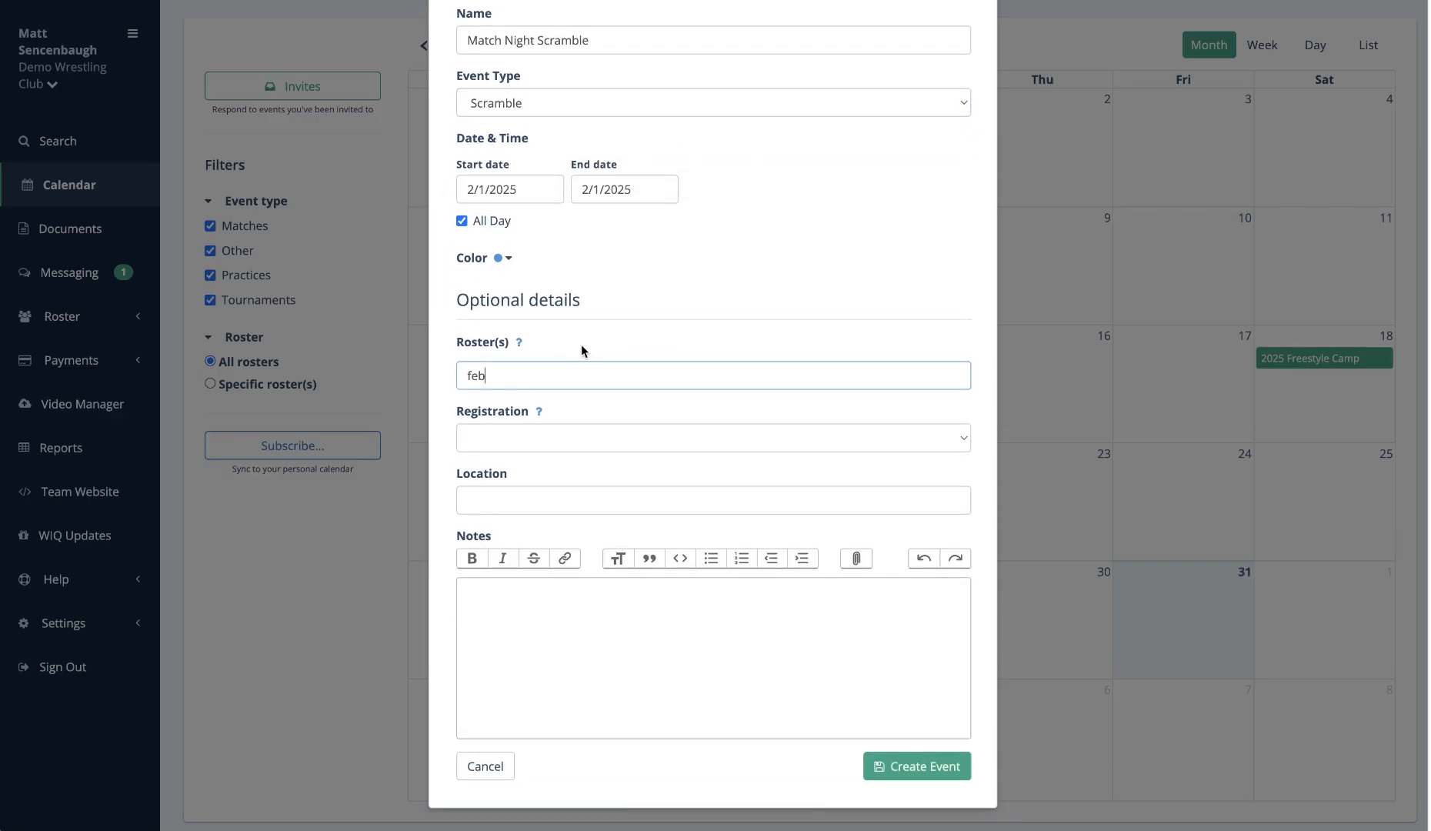
{"action": "left_click", "coordinate": [587, 437]}
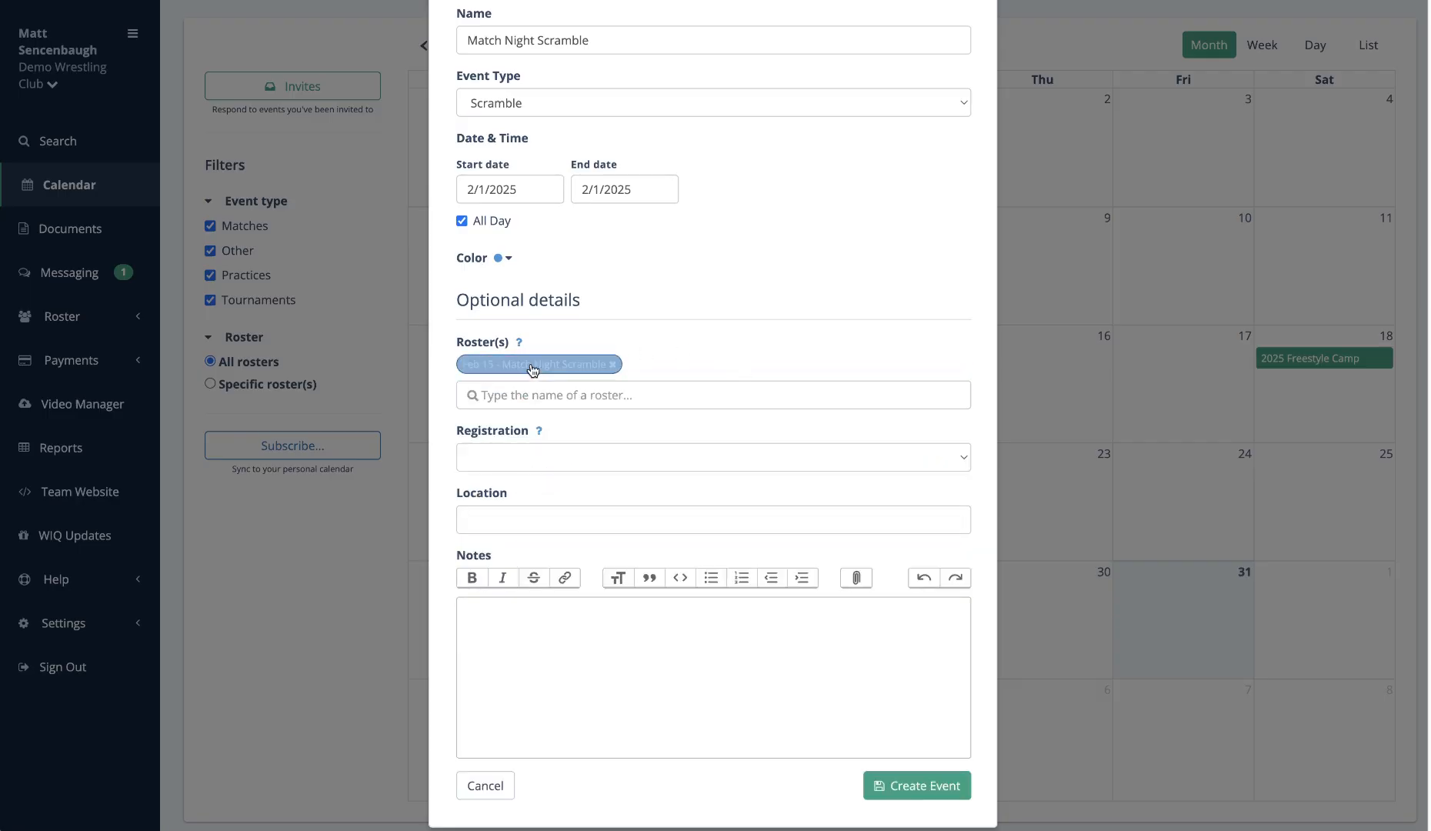
{"action": "scroll", "coordinate": [624, 387], "scroll_direction": "down", "scroll_amount": 1}
{"action": "left_click", "coordinate": [608, 438]}
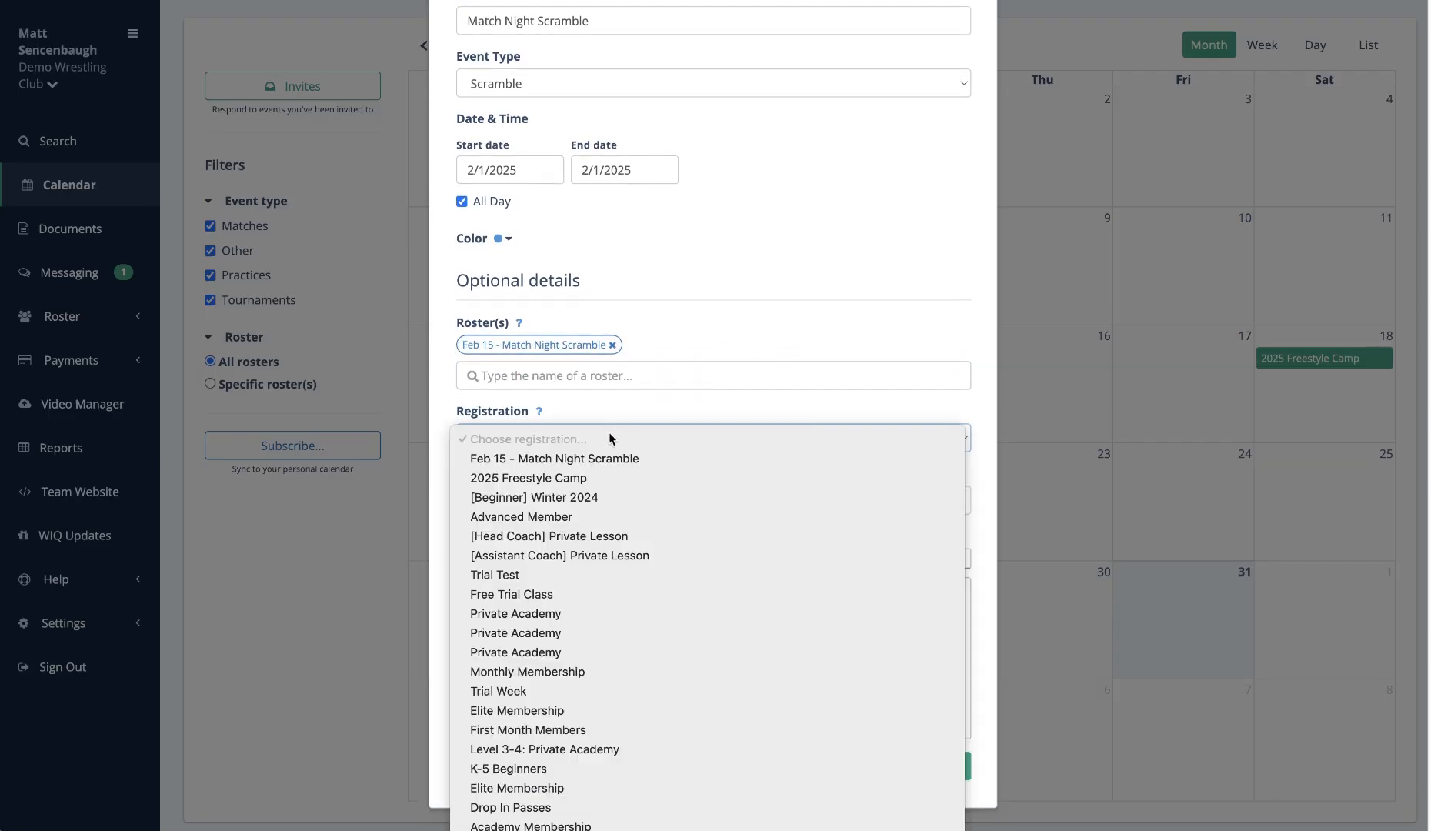
{"action": "left_click", "coordinate": [639, 457]}
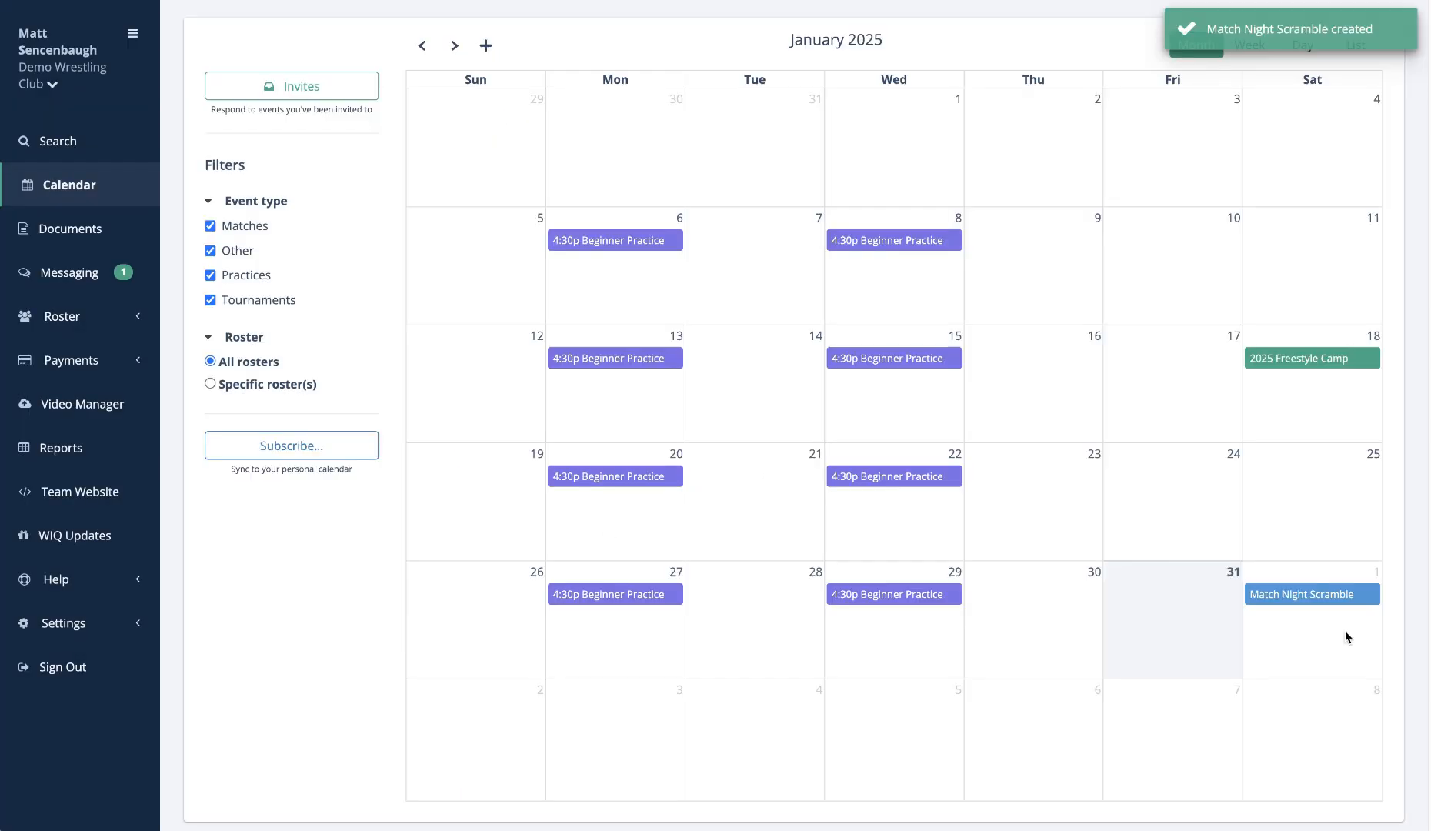
- Open the check-in list of the Match Night Scramble event and review the wrestlers' weights, ages and missing experience levels
{"action": "left_click", "coordinate": [1355, 594]}
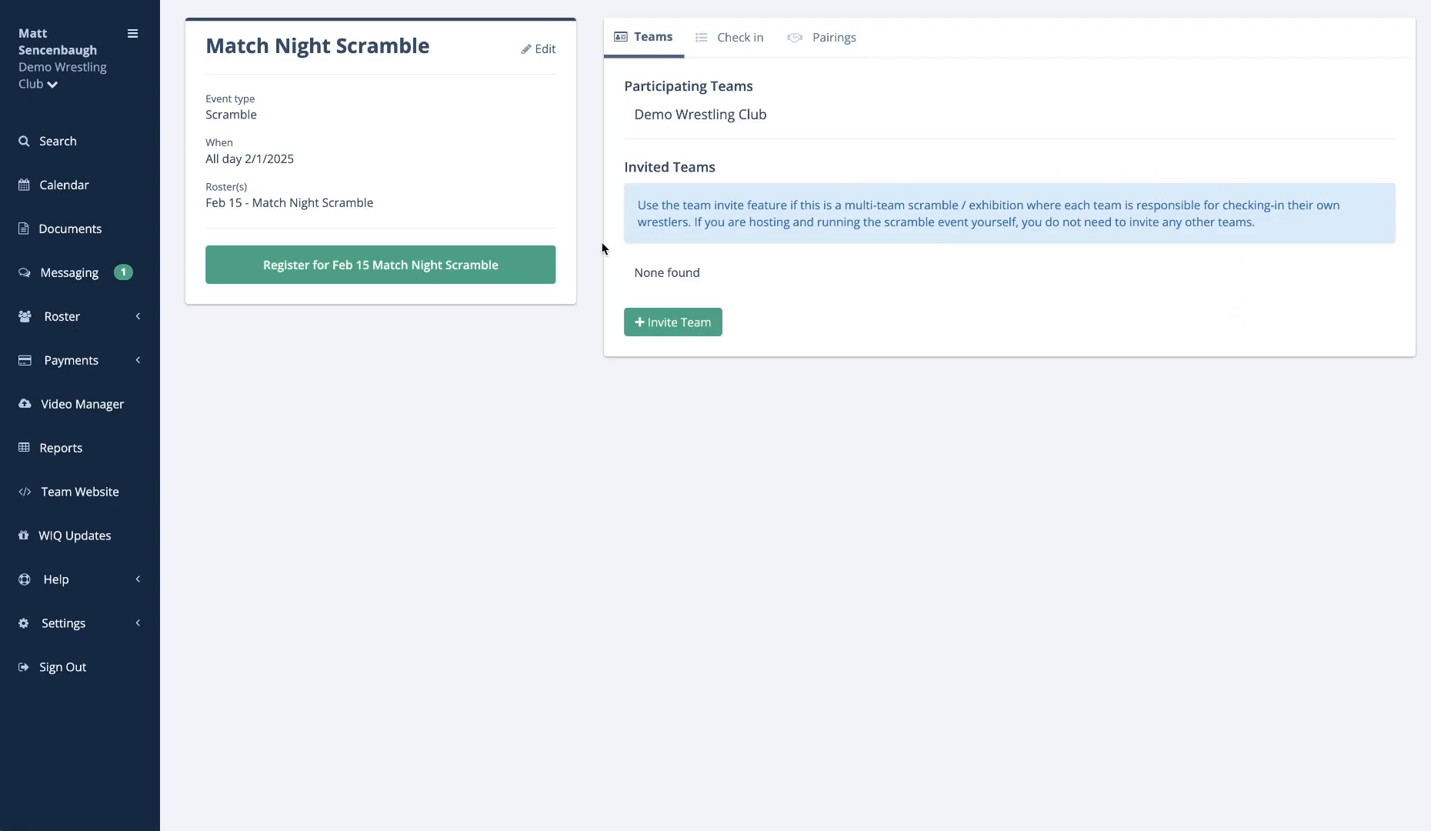
{"action": "left_click", "coordinate": [716, 50]}
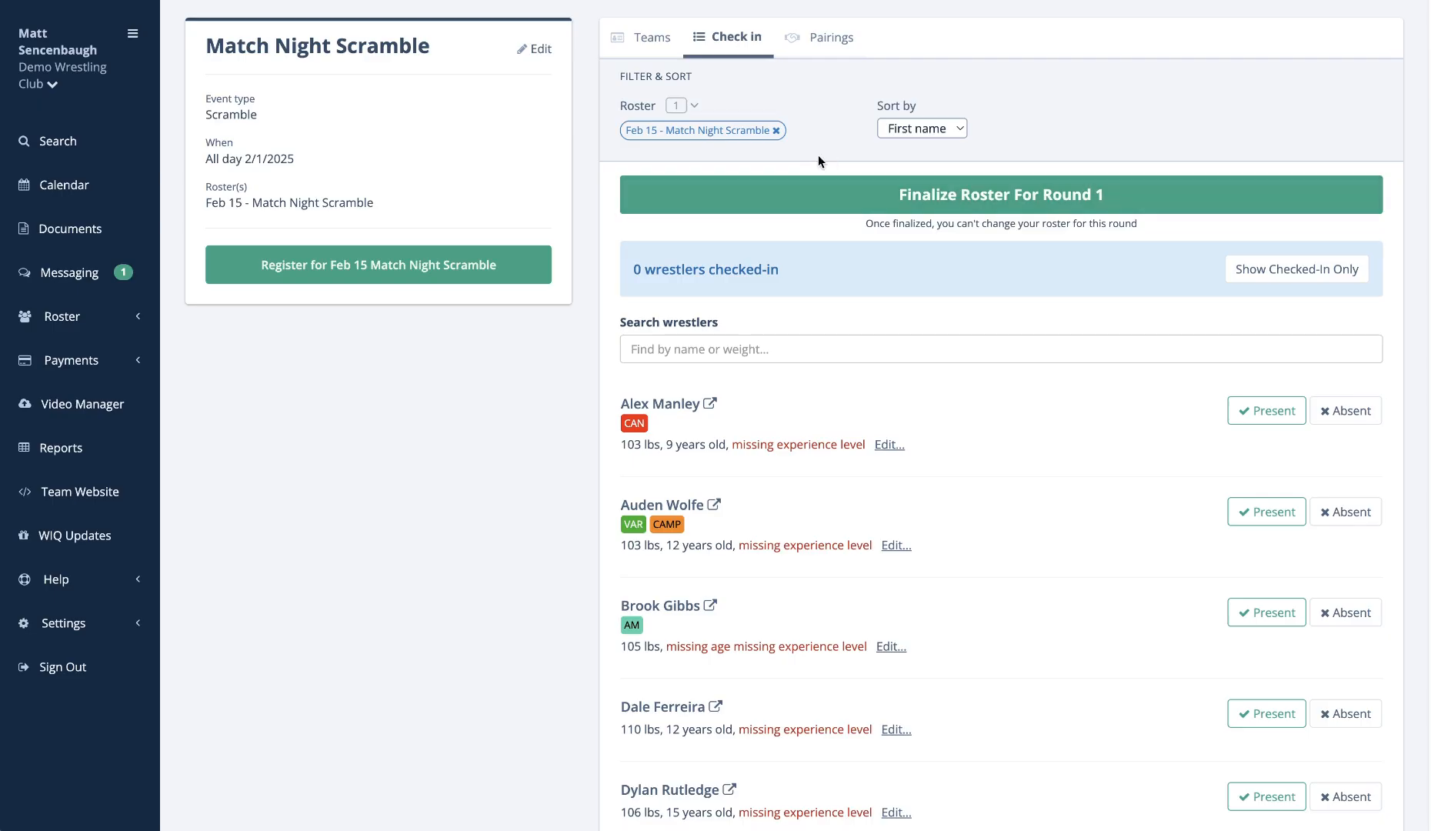
{"action": "scroll", "coordinate": [850, 310], "scroll_direction": "down", "scroll_amount": 3}
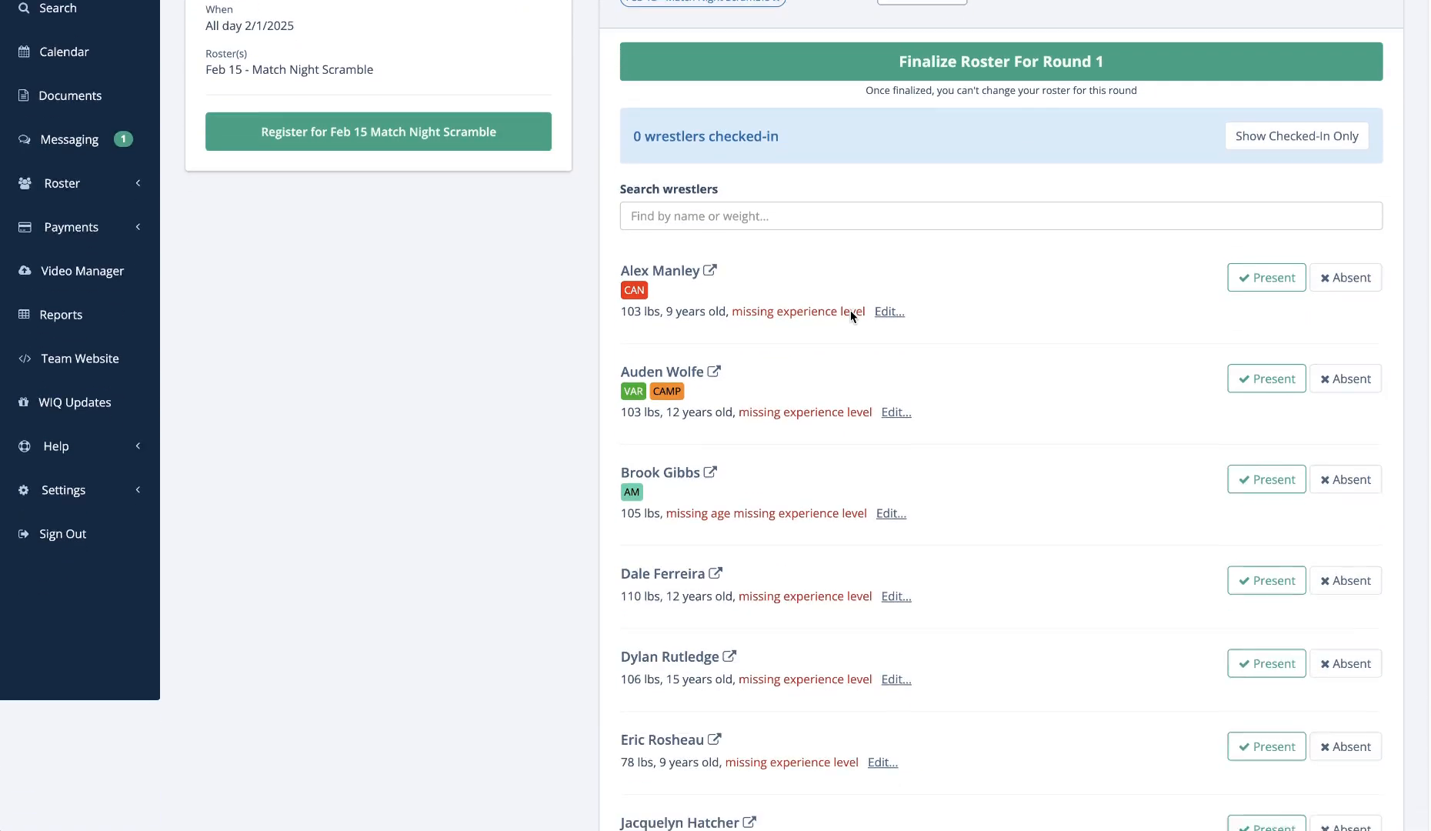
{"action": "scroll", "coordinate": [957, 341], "scroll_direction": "down", "scroll_amount": 6}
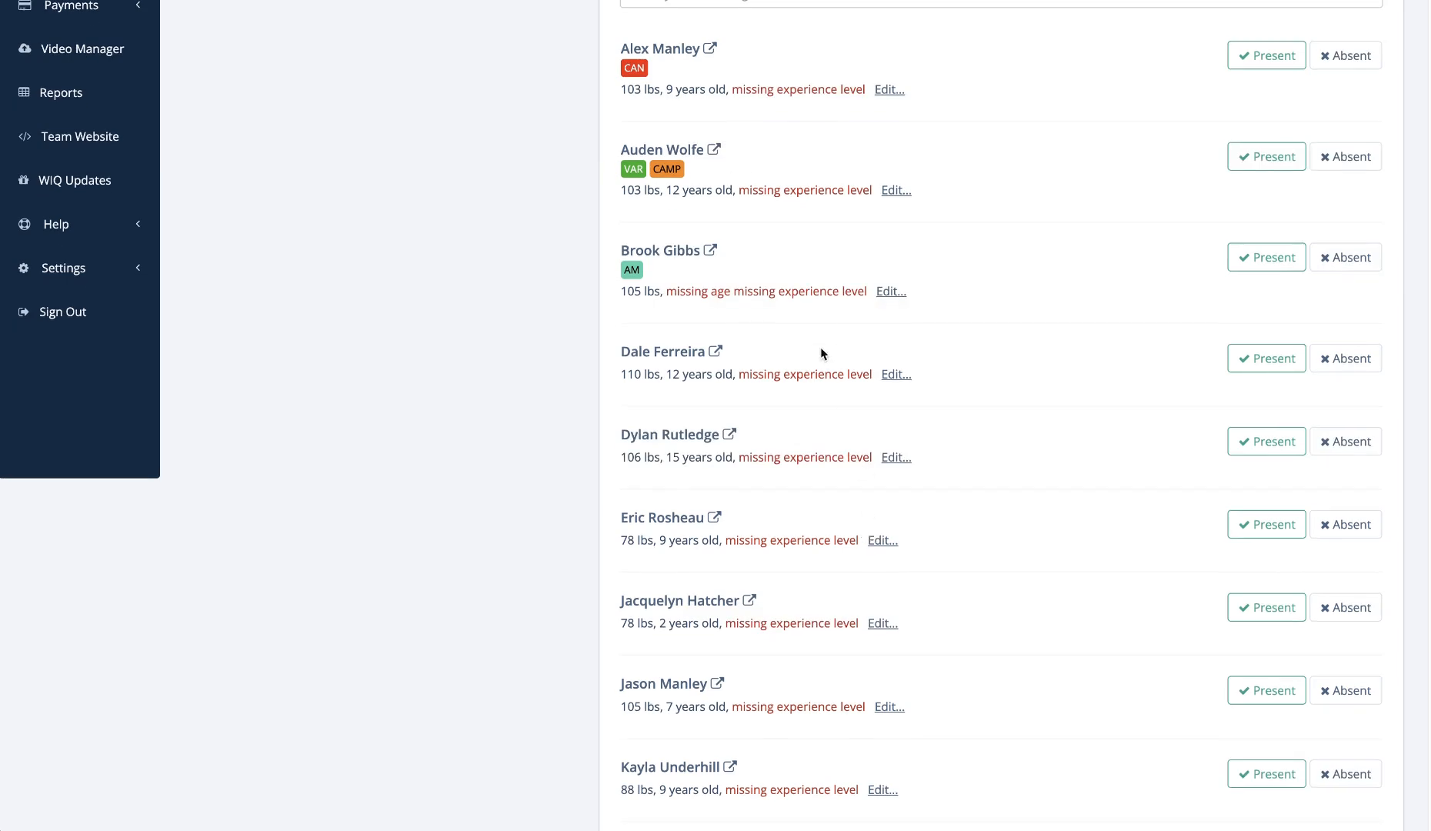
{"action": "scroll", "coordinate": [851, 636], "scroll_direction": "down", "scroll_amount": 6}
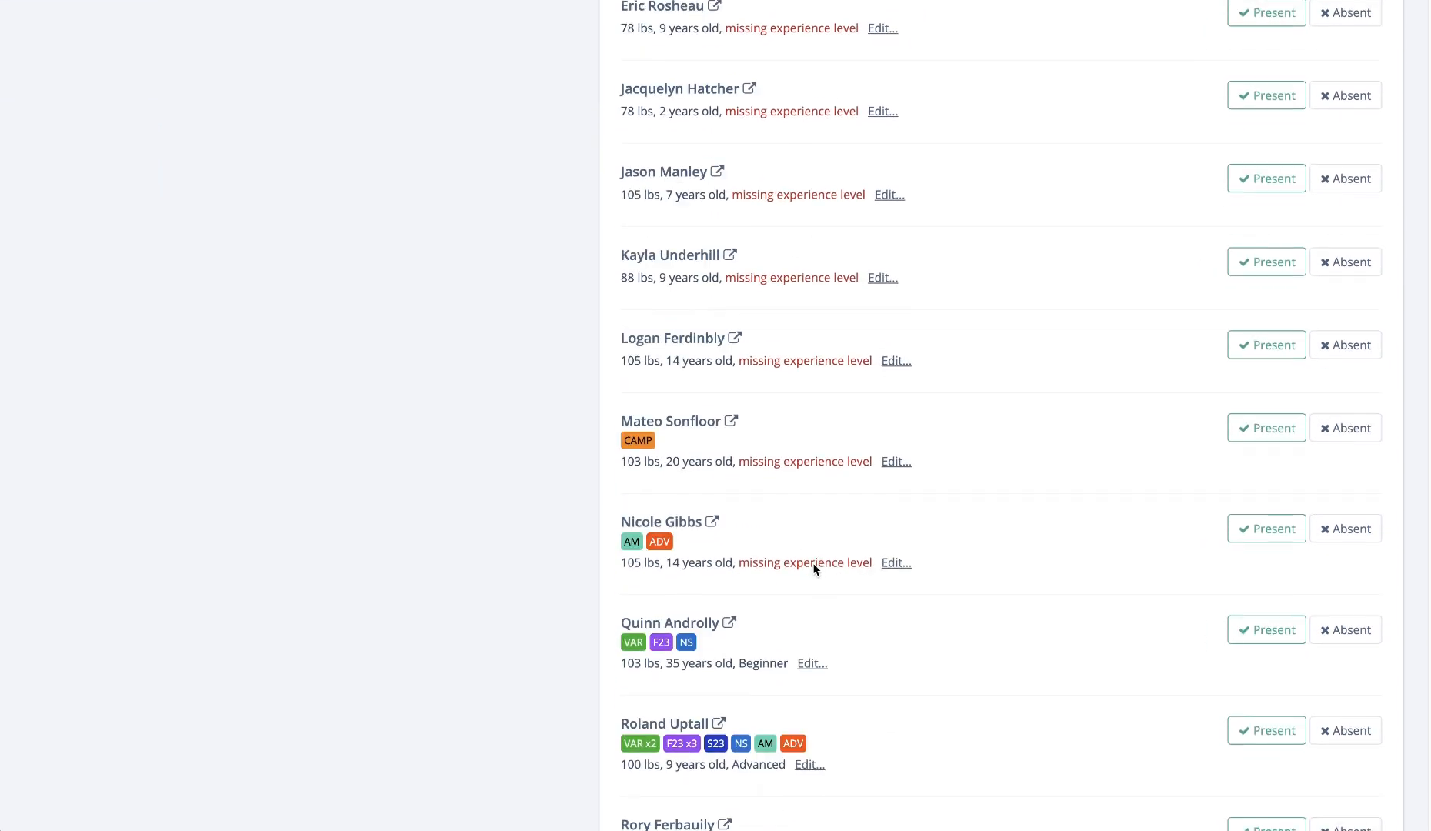
{"action": "scroll", "coordinate": [814, 536], "scroll_direction": "up", "scroll_amount": 10}
{"action": "scroll", "coordinate": [812, 528], "scroll_direction": "up", "scroll_amount": 4}
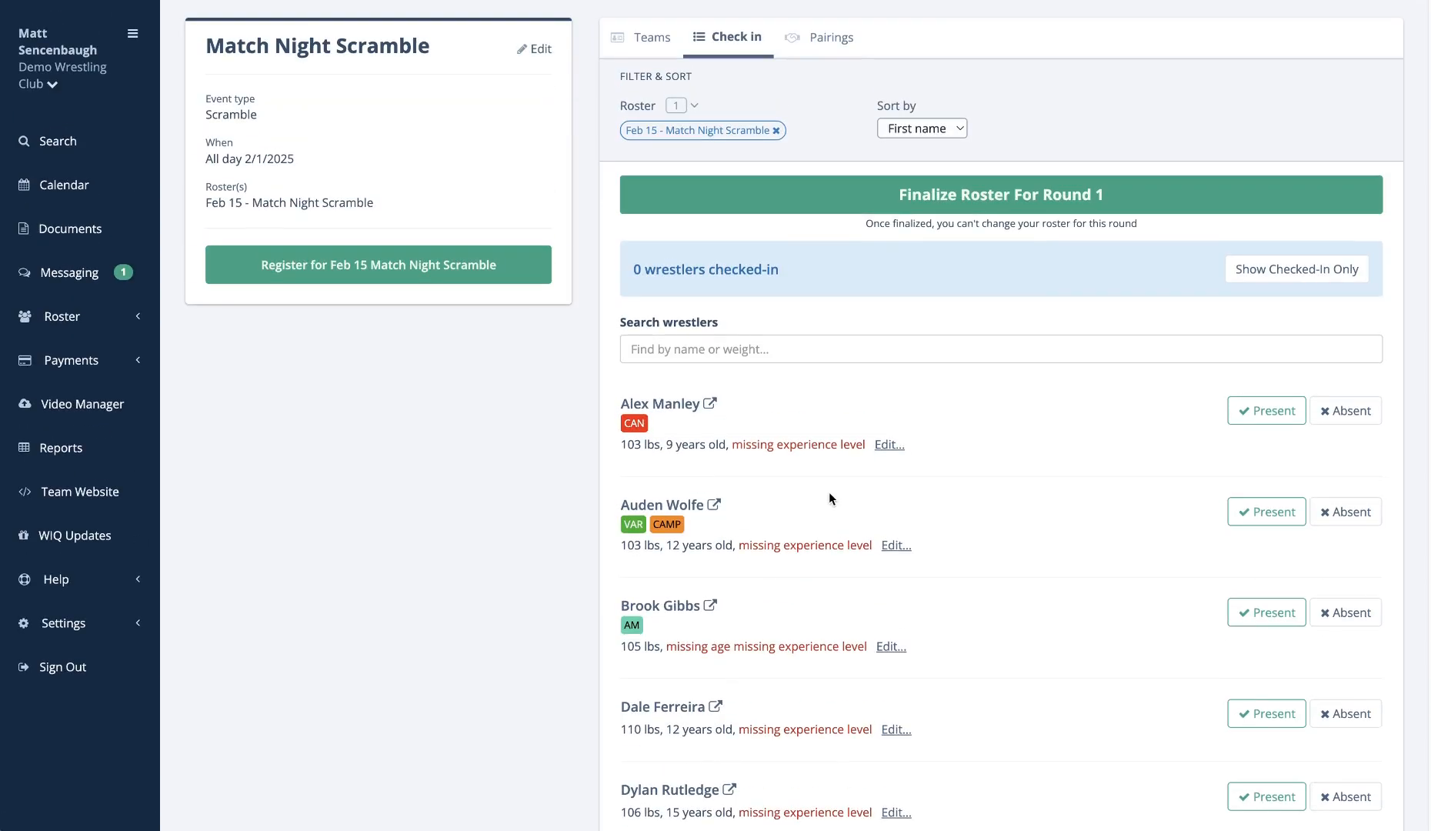
- Mark the first listed wrestler as present and save their experience level as Intermediate
{"action": "left_click", "coordinate": [1266, 410]}
{"action": "left_click", "coordinate": [890, 444]}
{"action": "left_click", "coordinate": [769, 493]}
{"action": "left_click", "coordinate": [745, 533]}
{"action": "left_click", "coordinate": [645, 598]}
- Set the second and third listed wrestlers' experience to Intermediate and have both marked as present
{"action": "left_click", "coordinate": [896, 546]}
{"action": "left_click", "coordinate": [769, 595]}
{"action": "left_click", "coordinate": [744, 634]}
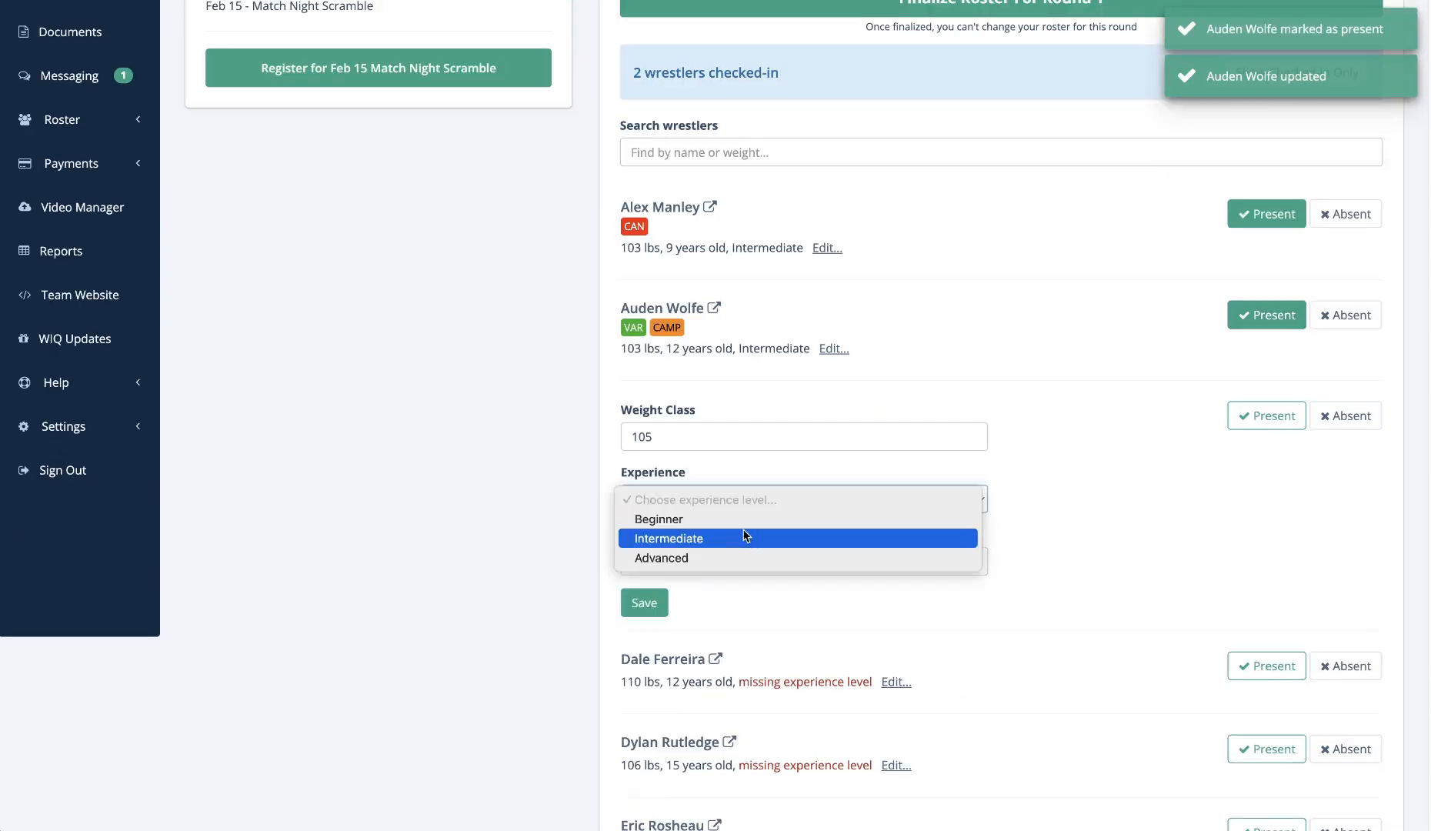
{"action": "left_click", "coordinate": [745, 537]}
{"action": "left_click", "coordinate": [645, 601]}
{"action": "left_click", "coordinate": [1266, 411]}
- Set the fourth listed wrestler's experience level to Advanced and mark them as present
{"action": "left_click", "coordinate": [896, 525]}
{"action": "left_click", "coordinate": [769, 592]}
{"action": "left_click", "coordinate": [724, 651]}
{"action": "left_click", "coordinate": [645, 695]}
{"action": "left_click", "coordinate": [1267, 511]}
- Enter the fifth listed wrestler's date of birth and save the edited details
{"action": "left_click", "coordinate": [677, 672]}
{"action": "type", "text": "10/15/2012"}
{"action": "left_click", "coordinate": [644, 730]}
- Mark the four wrestlers further down the list who already have an experience level as present
{"action": "scroll", "coordinate": [1086, 456], "scroll_direction": "down", "scroll_amount": 8}
{"action": "left_click", "coordinate": [1266, 644]}
{"action": "left_click", "coordinate": [1266, 744]}
{"action": "scroll", "coordinate": [1266, 590], "scroll_direction": "down", "scroll_amount": 5}
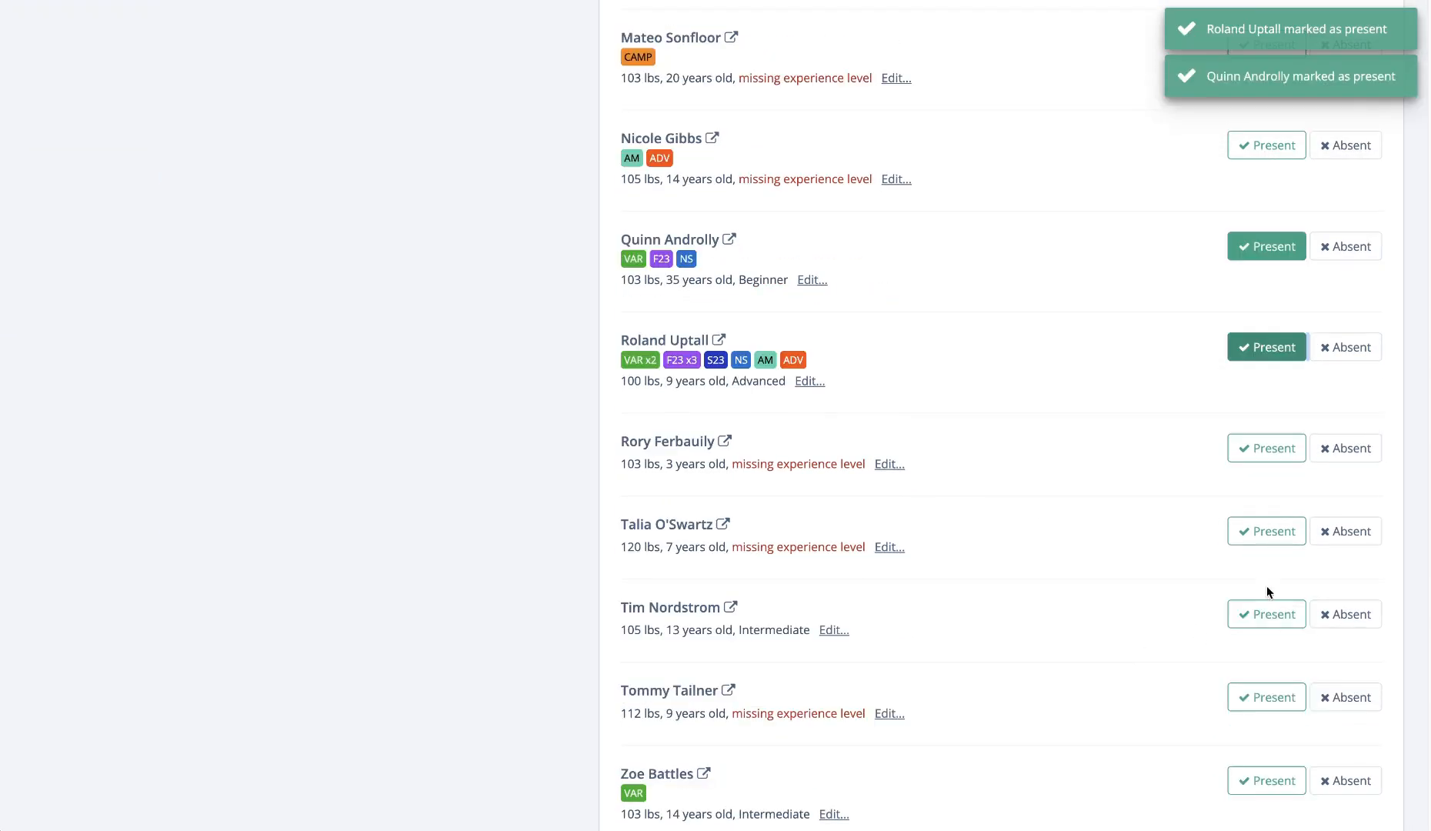
{"action": "left_click", "coordinate": [1266, 613]}
{"action": "scroll", "coordinate": [1266, 608], "scroll_direction": "down", "scroll_amount": 3}
{"action": "left_click", "coordinate": [1266, 549]}
- Set the 112 lbs wrestler's experience level to Intermediate and mark them as present
{"action": "left_click", "coordinate": [890, 481]}
{"action": "left_click", "coordinate": [770, 550]}
{"action": "left_click", "coordinate": [745, 589]}
{"action": "left_click", "coordinate": [645, 653]}
{"action": "left_click", "coordinate": [1266, 466]}
- Save an experience level for the 103 lbs, 3-year-old wrestler and mark them as present
{"action": "left_click", "coordinate": [889, 232]}
{"action": "left_click", "coordinate": [770, 300]}
{"action": "left_click", "coordinate": [723, 359]}
{"action": "left_click", "coordinate": [645, 403]}
{"action": "left_click", "coordinate": [1266, 216]}
- Show only the checked-in wrestlers and finalize the roster for round 1
{"action": "scroll", "coordinate": [1046, 311], "scroll_direction": "up", "scroll_amount": 15}
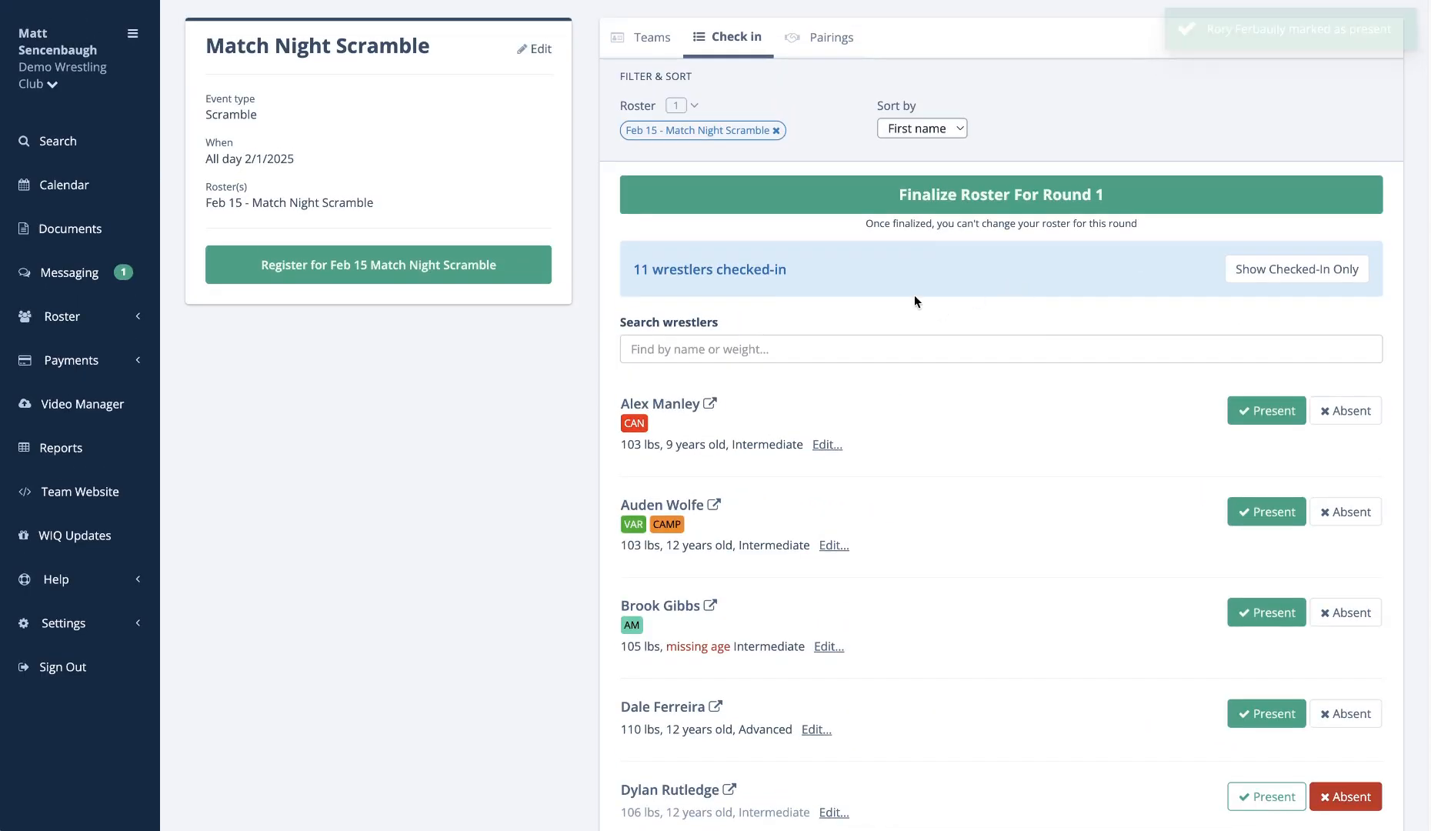
{"action": "left_click", "coordinate": [1259, 272]}
{"action": "scroll", "coordinate": [1002, 515], "scroll_direction": "down", "scroll_amount": 10}
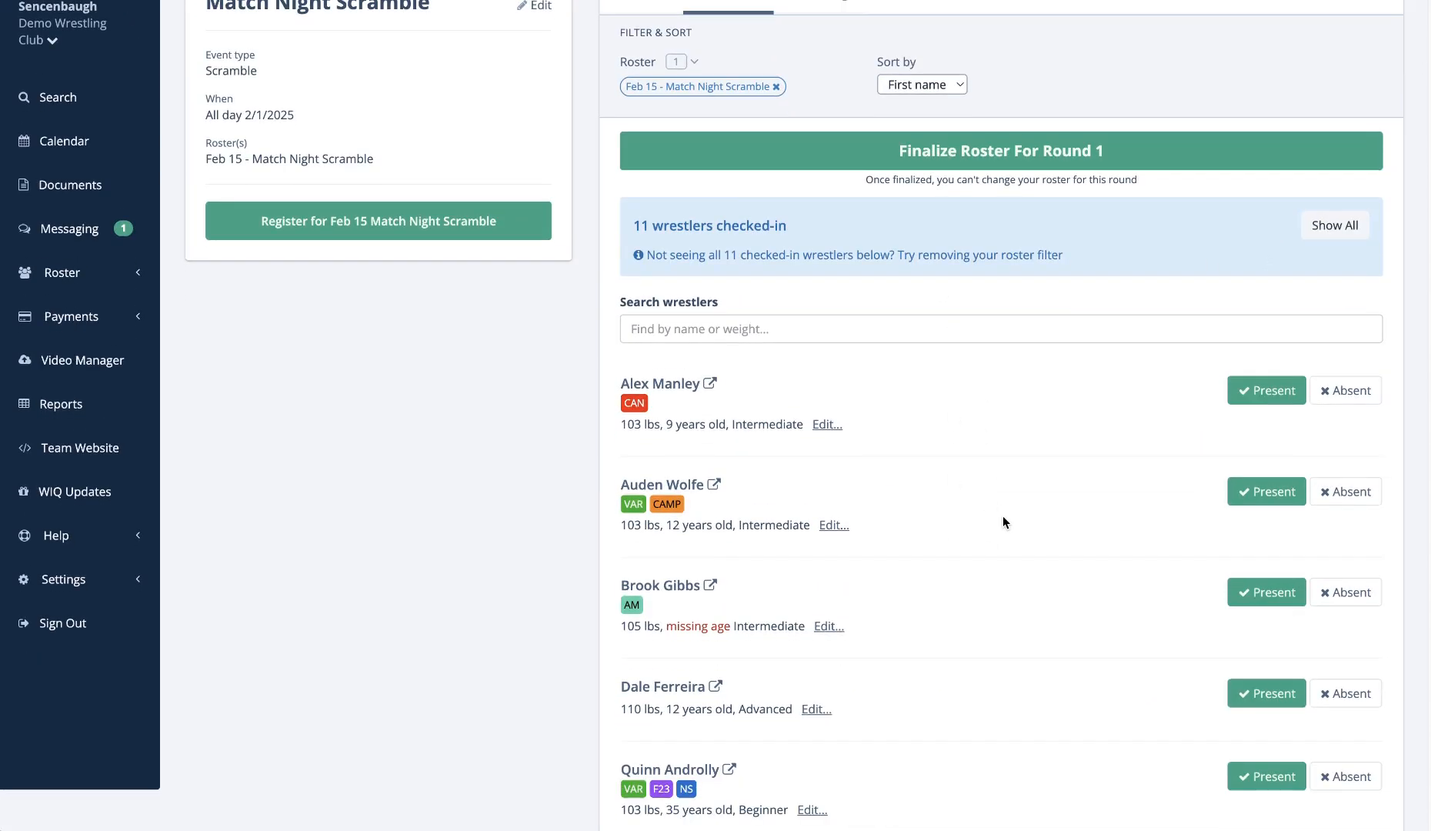
{"action": "scroll", "coordinate": [1028, 407], "scroll_direction": "up", "scroll_amount": 10}
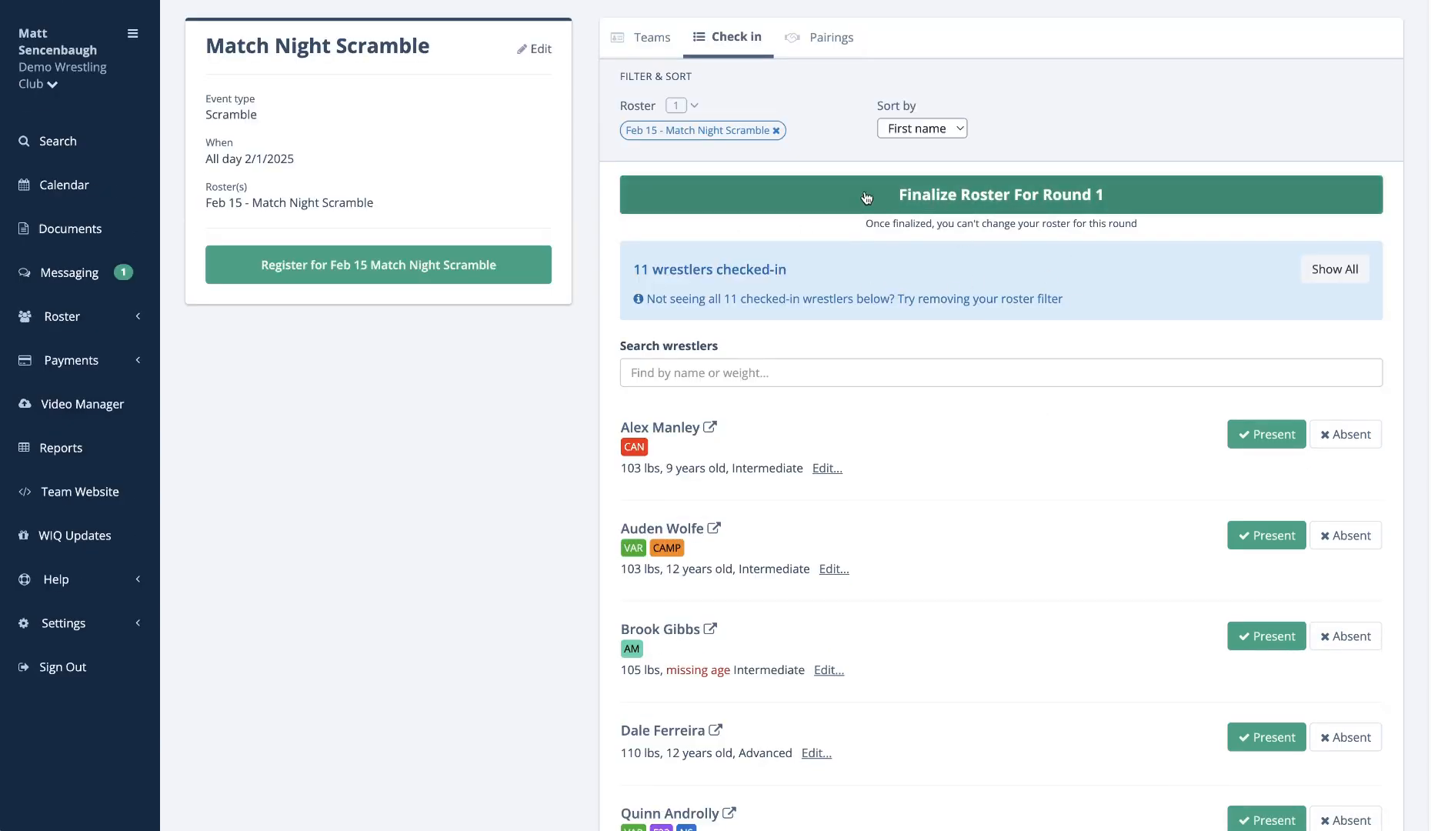
{"action": "left_click", "coordinate": [982, 197]}
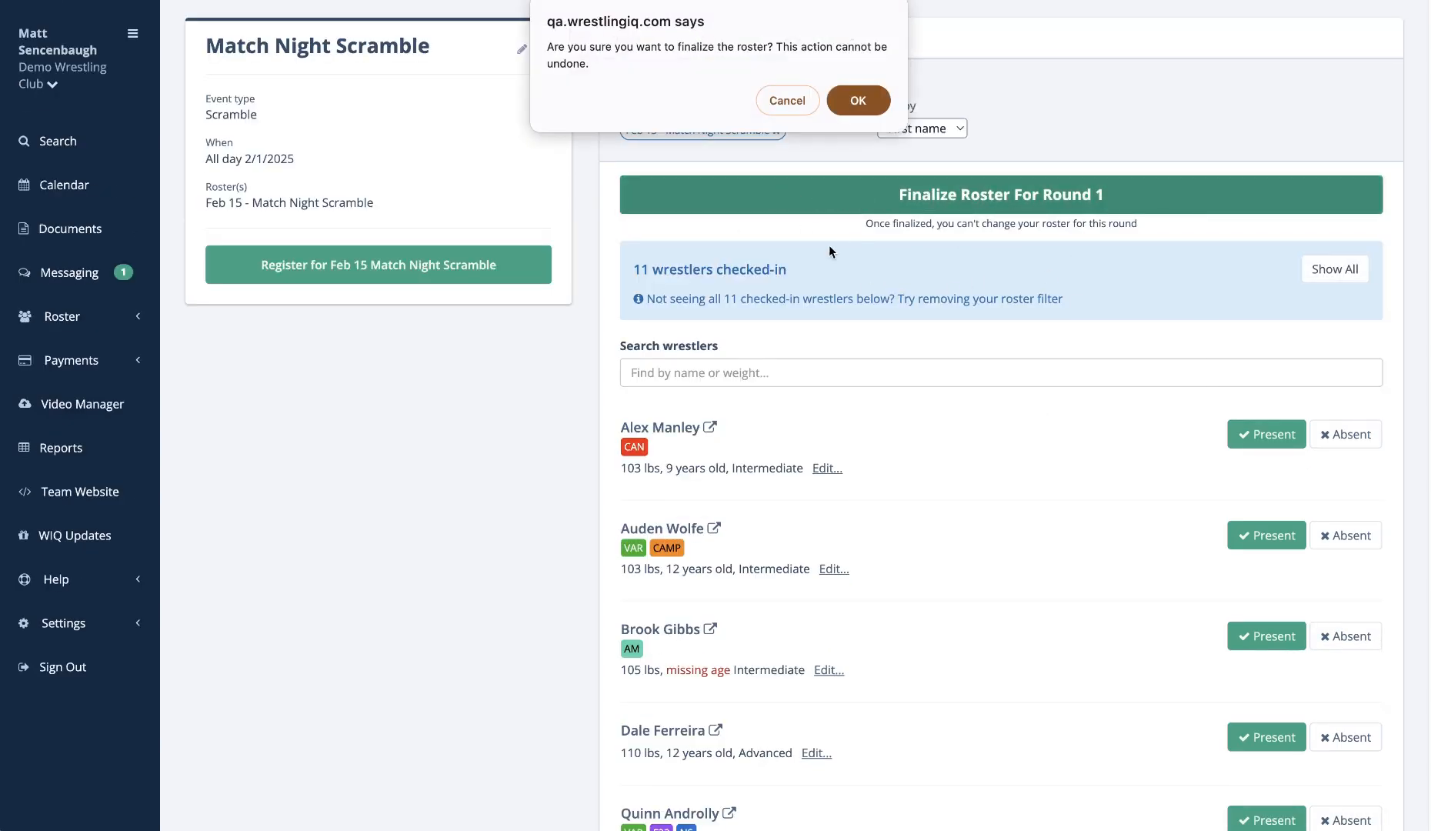
{"action": "left_click", "coordinate": [860, 98]}
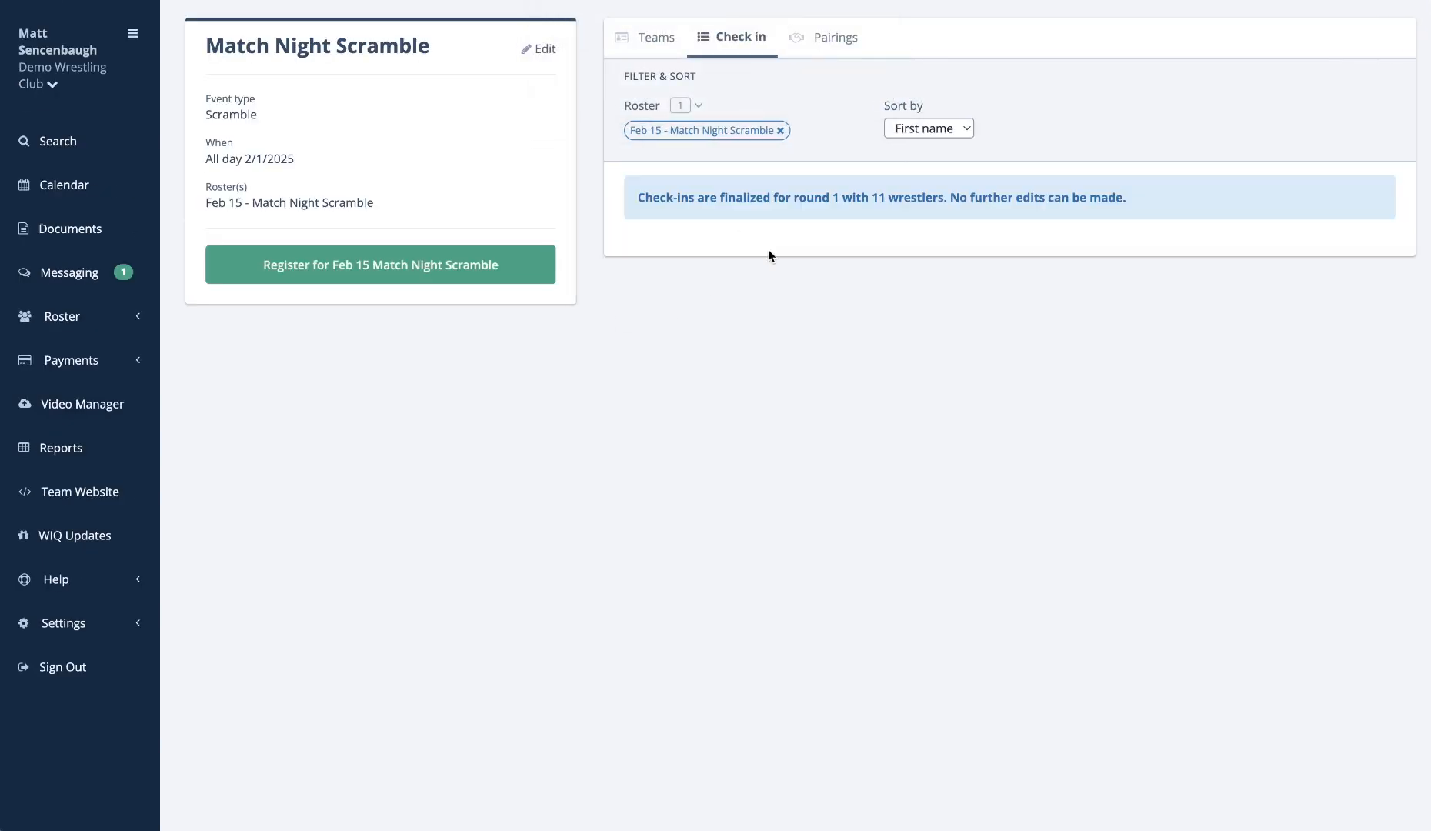
- Generate the round 1 pairings with an allowable age difference of 4 years and weight difference of 15 lbs
{"action": "left_click", "coordinate": [833, 42]}
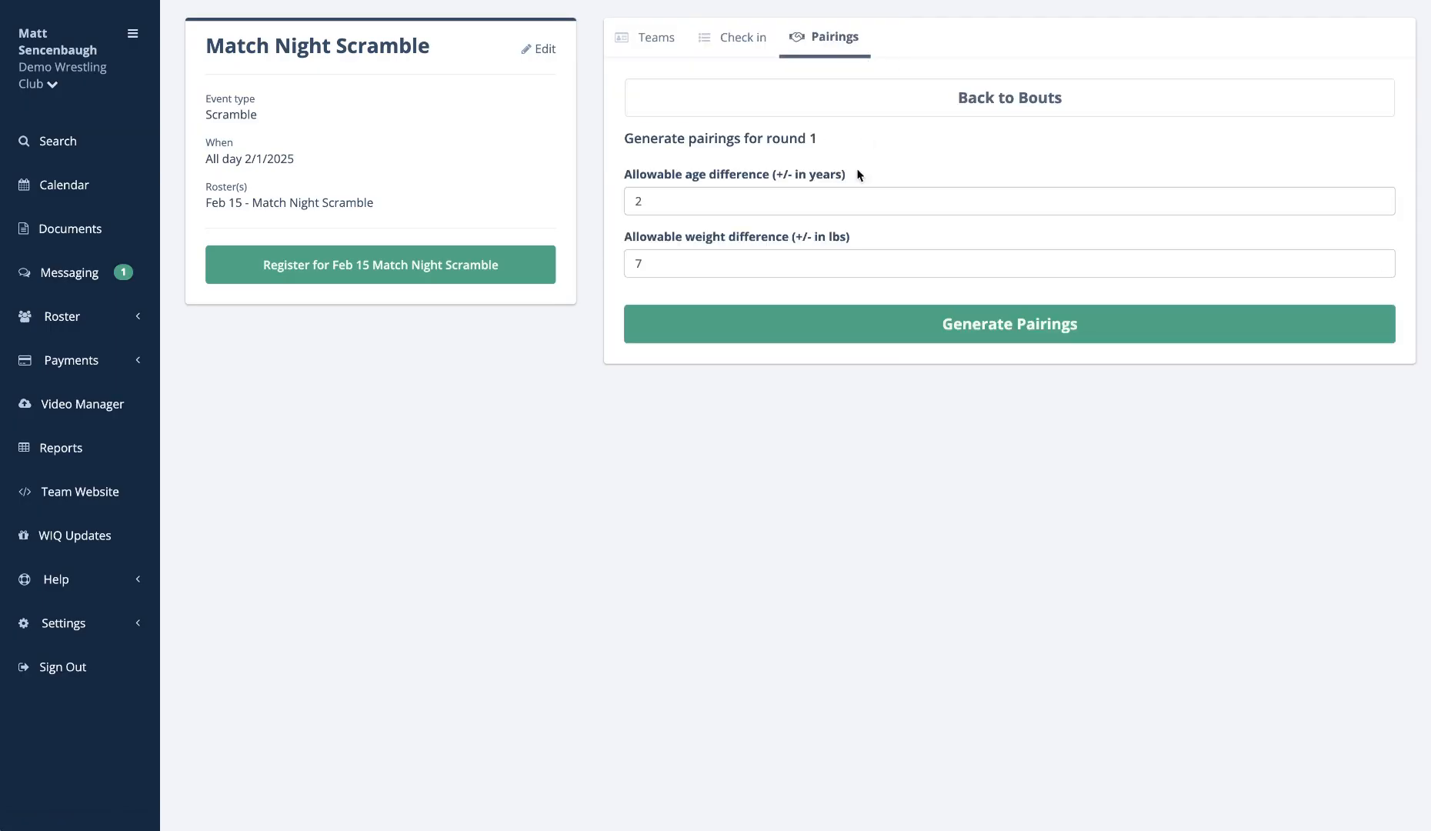
{"action": "left_click", "coordinate": [682, 204]}
{"action": "left_click", "coordinate": [808, 248]}
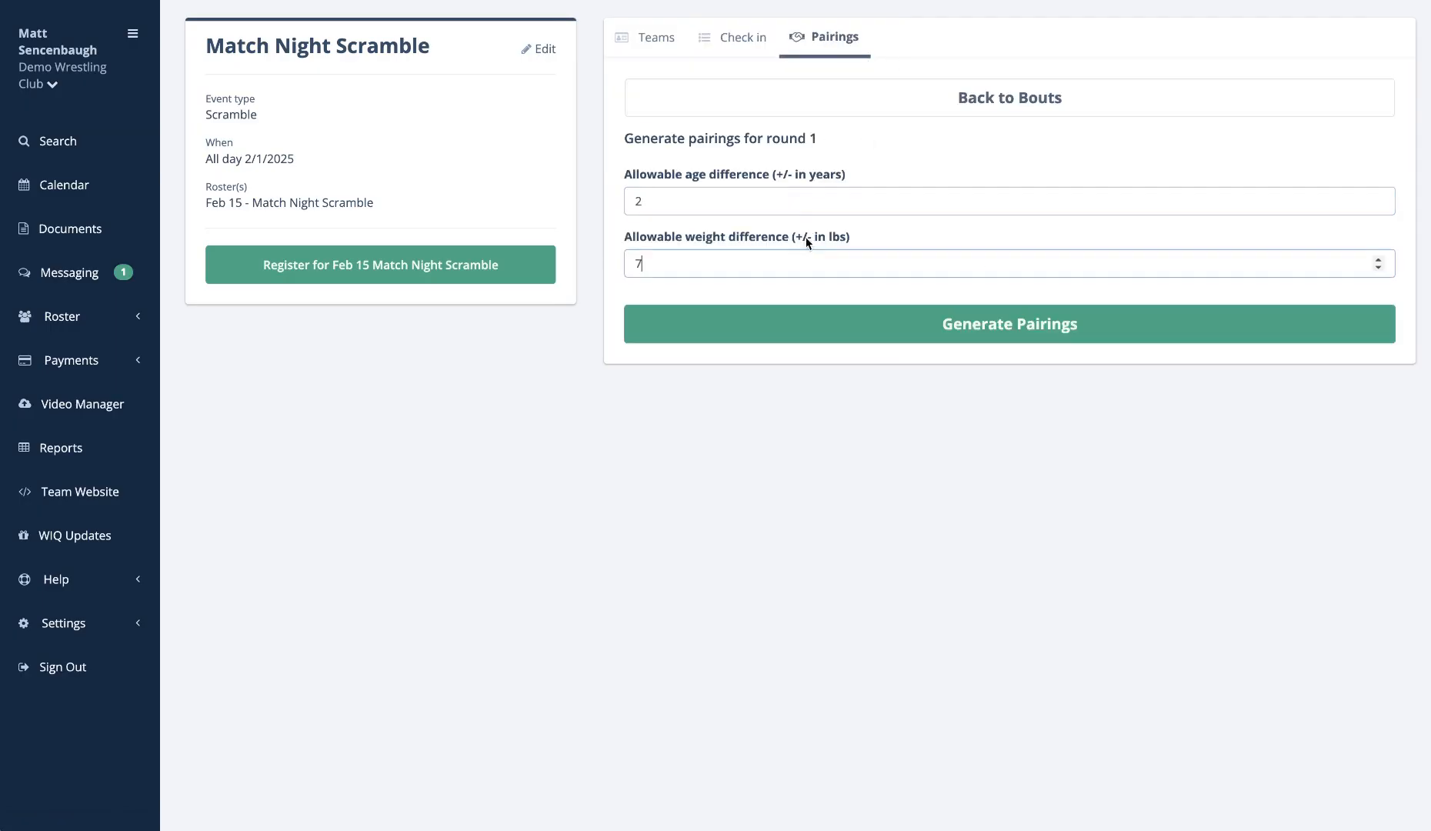
{"action": "left_click", "coordinate": [812, 190]}
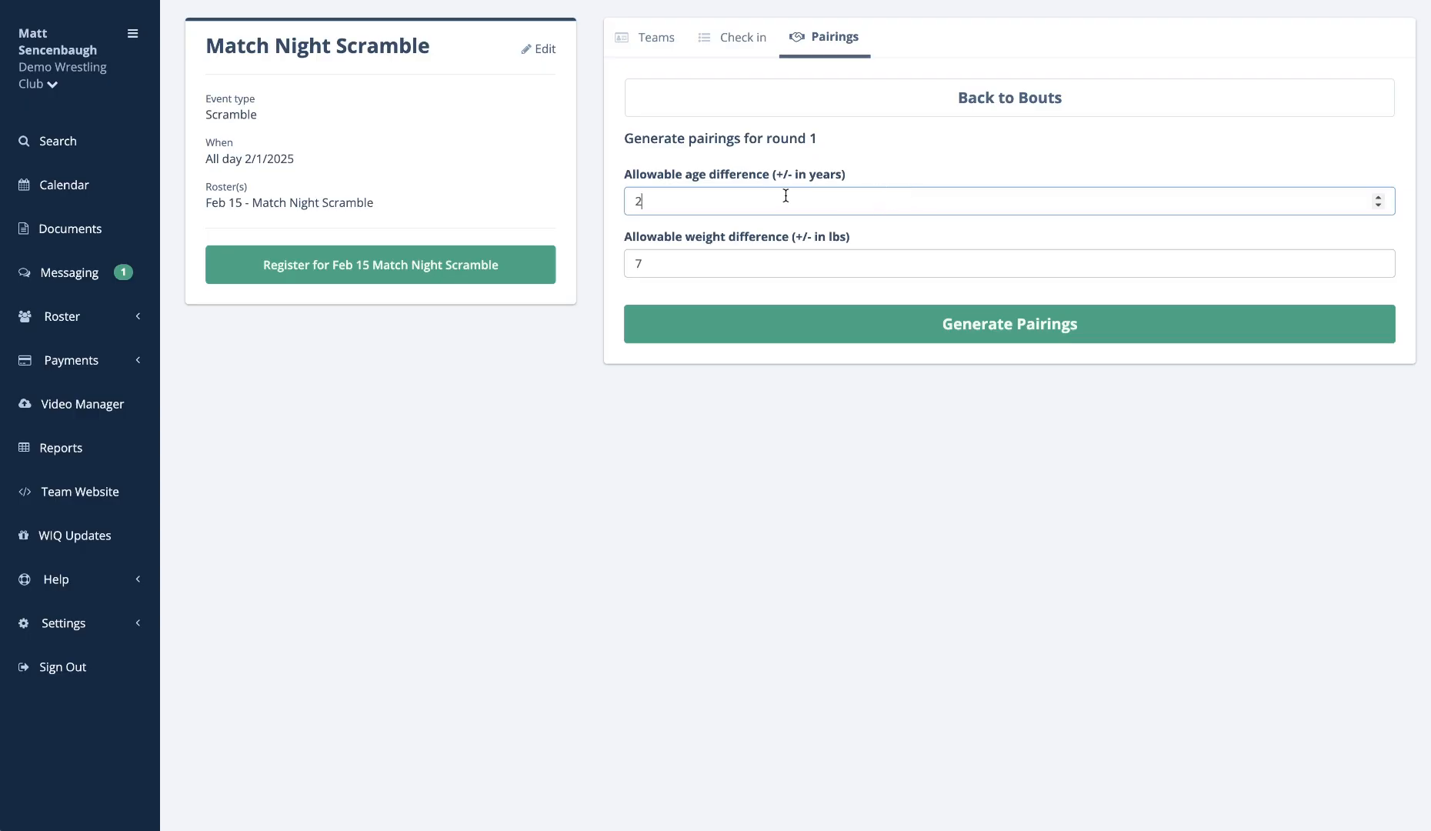
{"action": "key", "text": "BackSpace"}
{"action": "type", "text": "4"}
{"action": "key", "text": "Tab"}
{"action": "type", "text": "15"}
{"action": "left_click", "coordinate": [758, 339]}
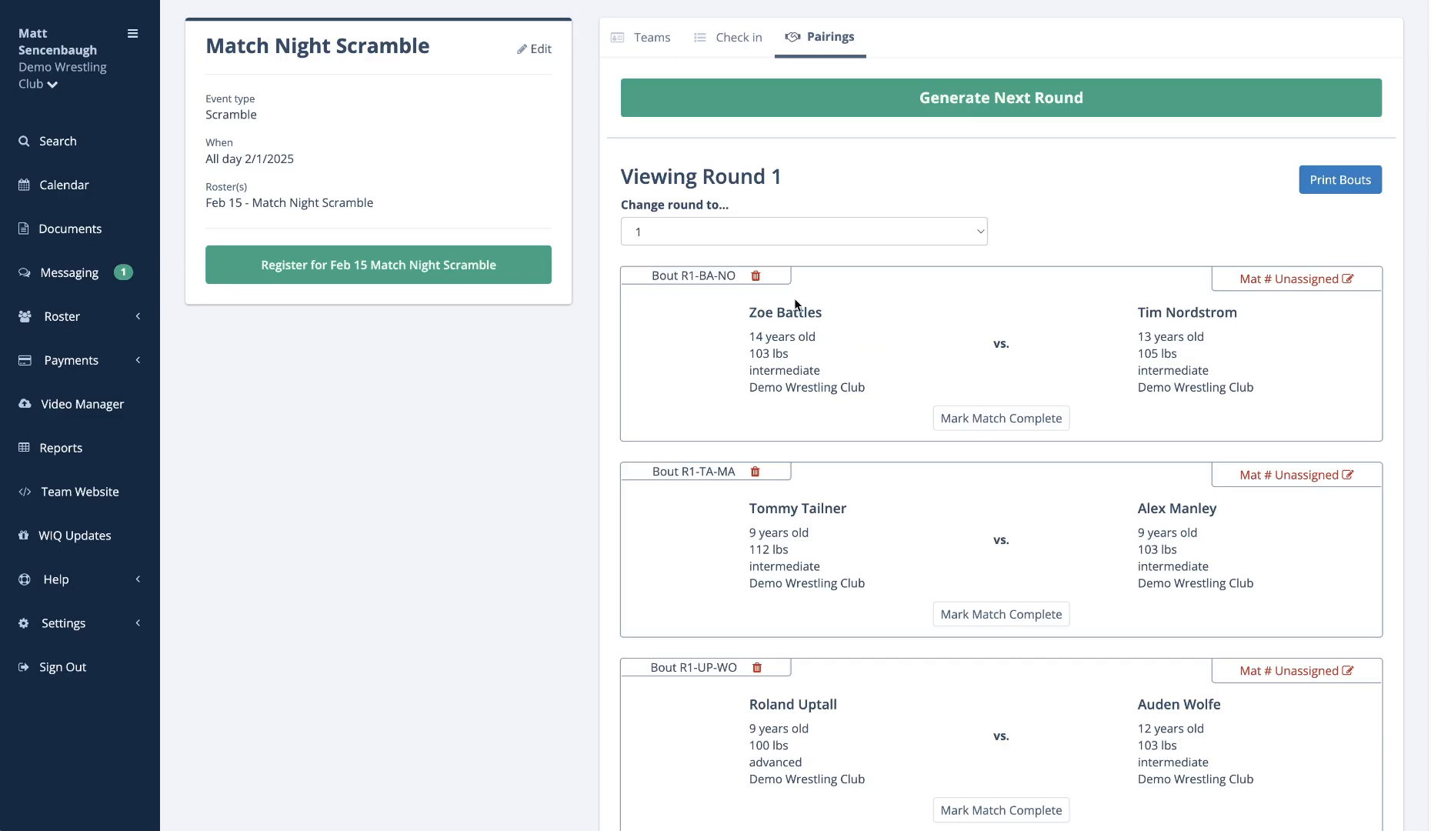
- Examine the first bout's pairing, comparing the wrestlers' names, ages, weights and experience levels
{"action": "left_click_drag", "start_coordinate": [755, 313], "coordinate": [830, 316]}
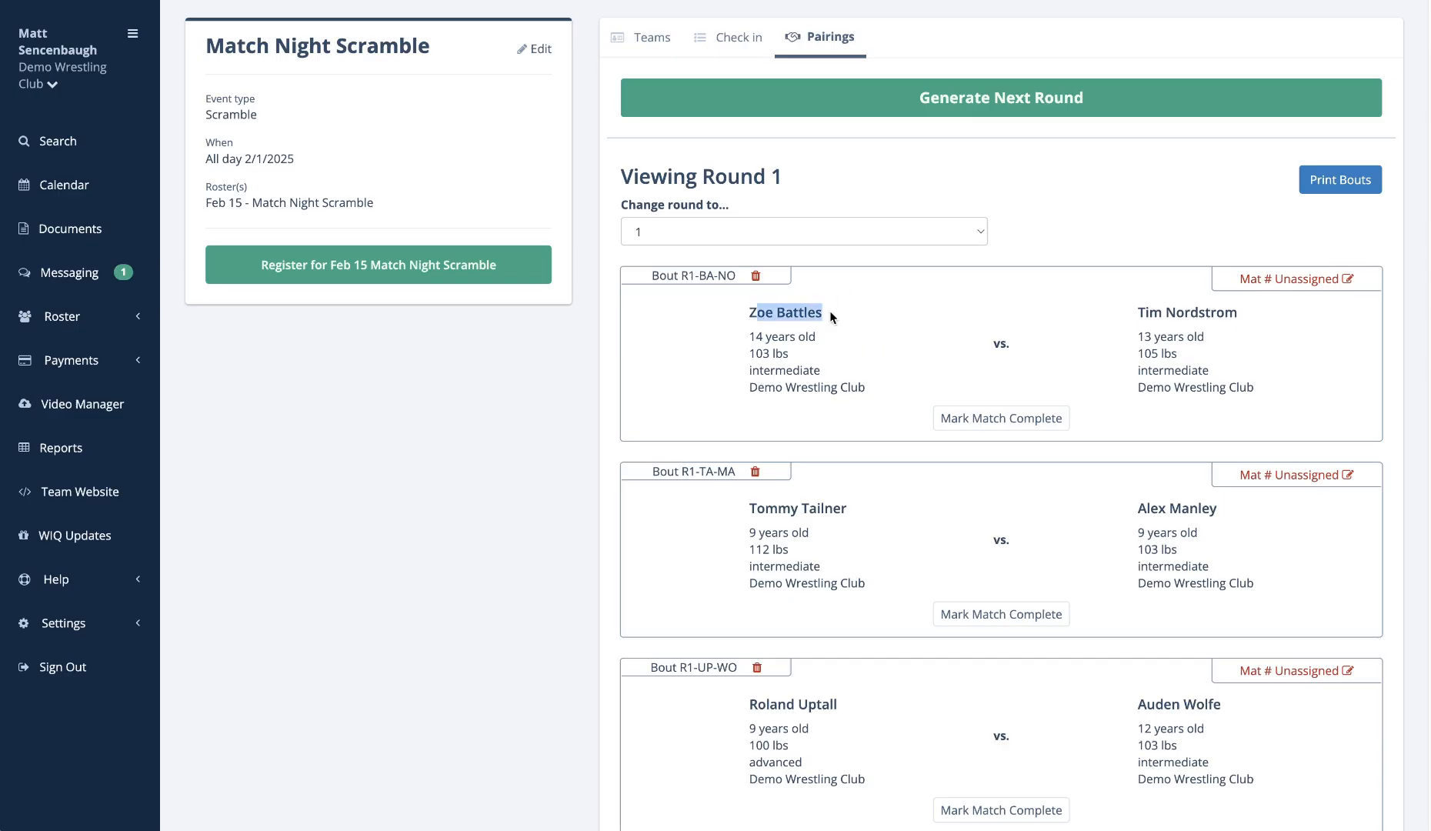
{"action": "left_click", "coordinate": [765, 344]}
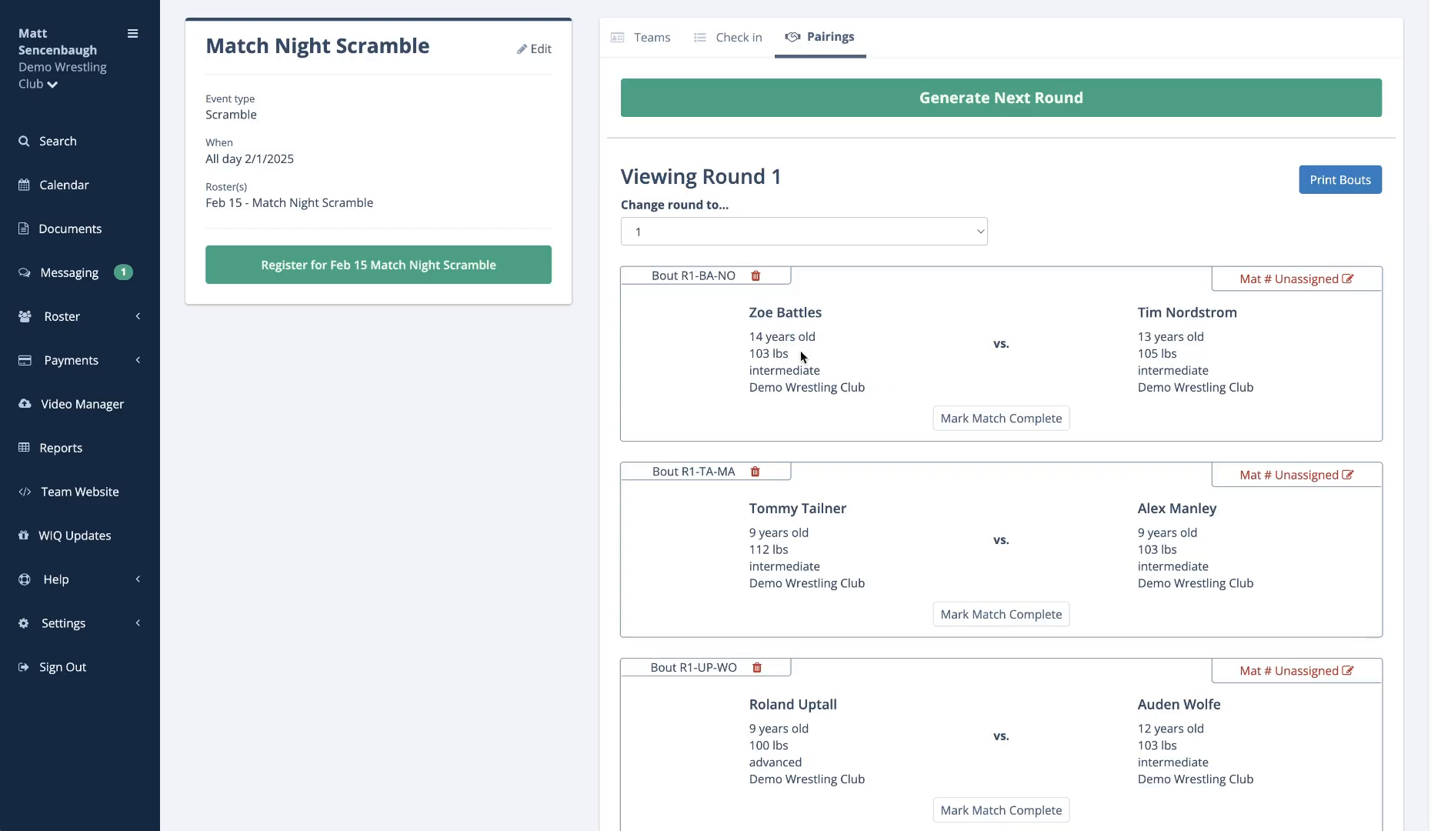
{"action": "left_click_drag", "start_coordinate": [747, 370], "coordinate": [819, 371]}
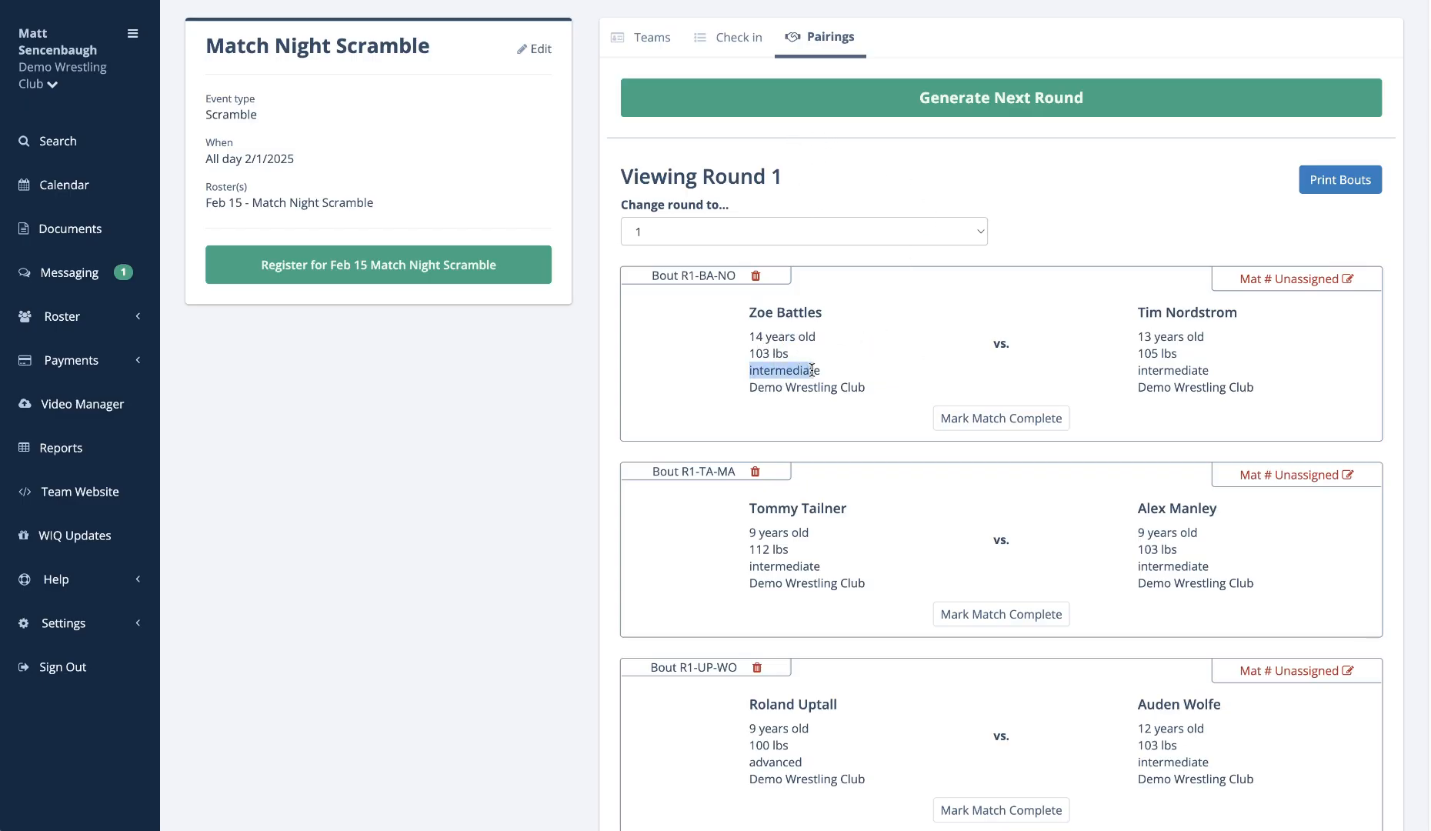
- Create a round 1 bout between the two wrestlers without opponents, the 7-year-old at 120 lbs and the 35-year-old at 103 lbs
{"action": "scroll", "coordinate": [1027, 361], "scroll_direction": "down", "scroll_amount": 5}
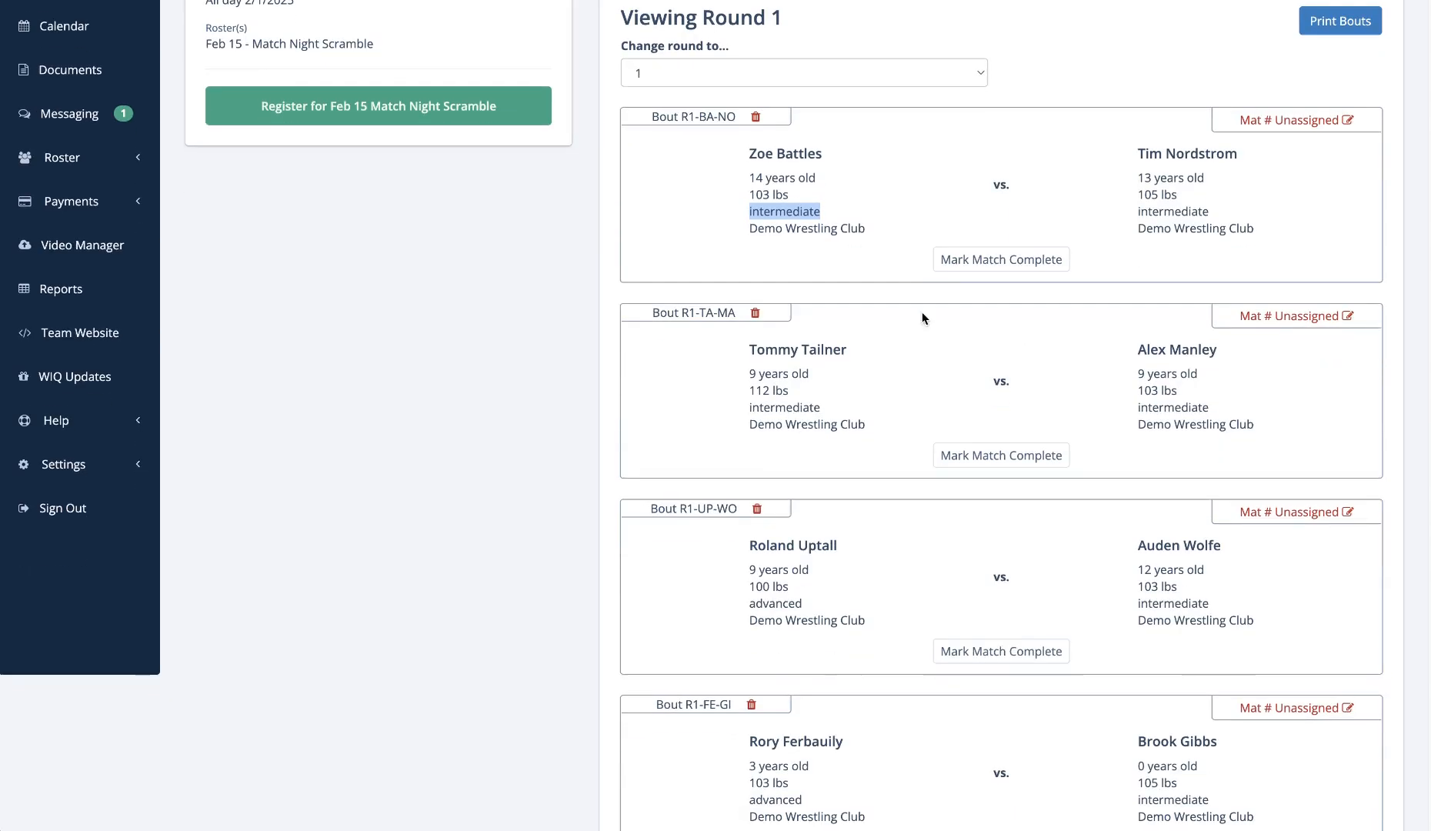
{"action": "scroll", "coordinate": [855, 327], "scroll_direction": "down", "scroll_amount": 4}
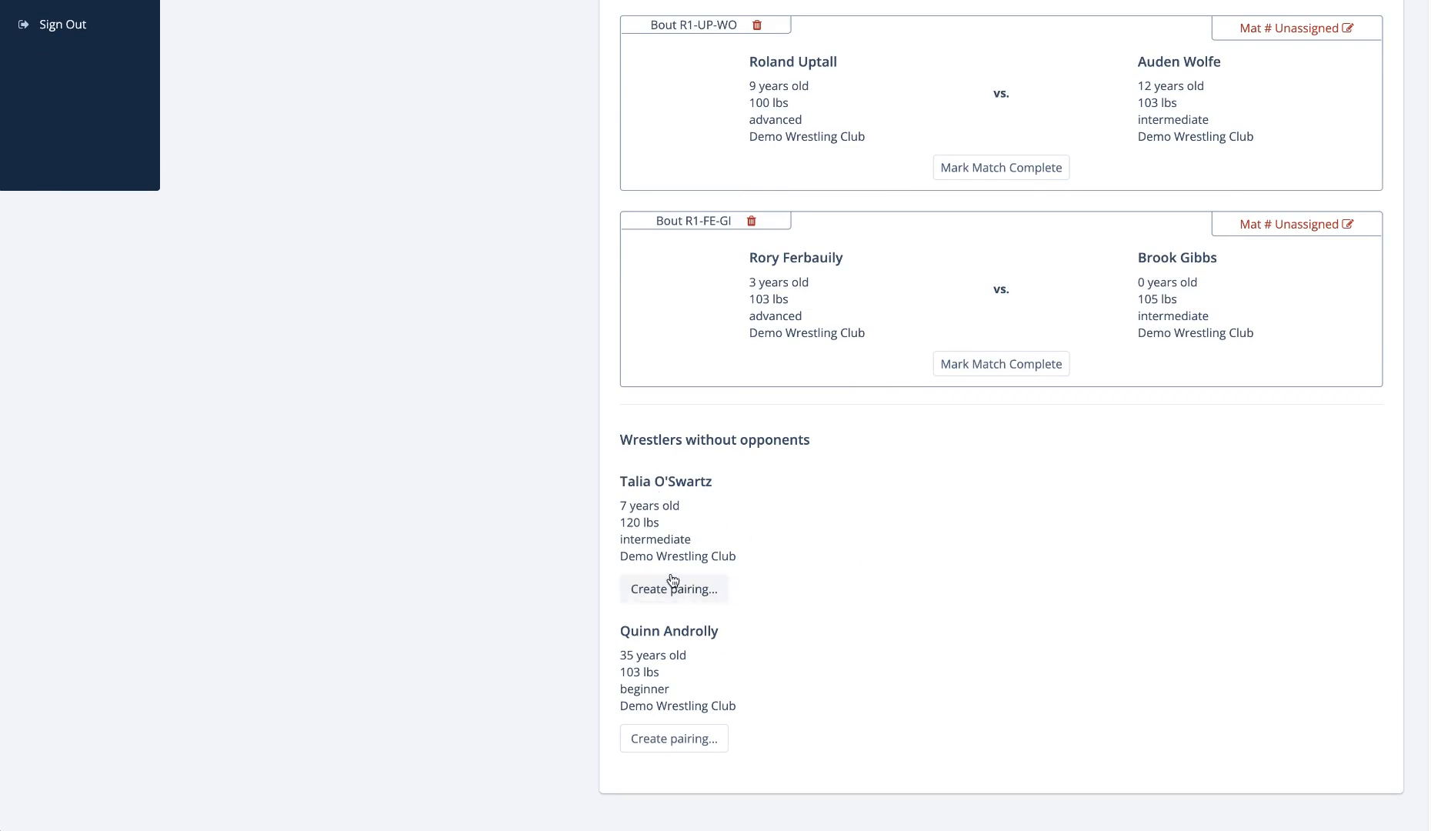
{"action": "left_click", "coordinate": [703, 590]}
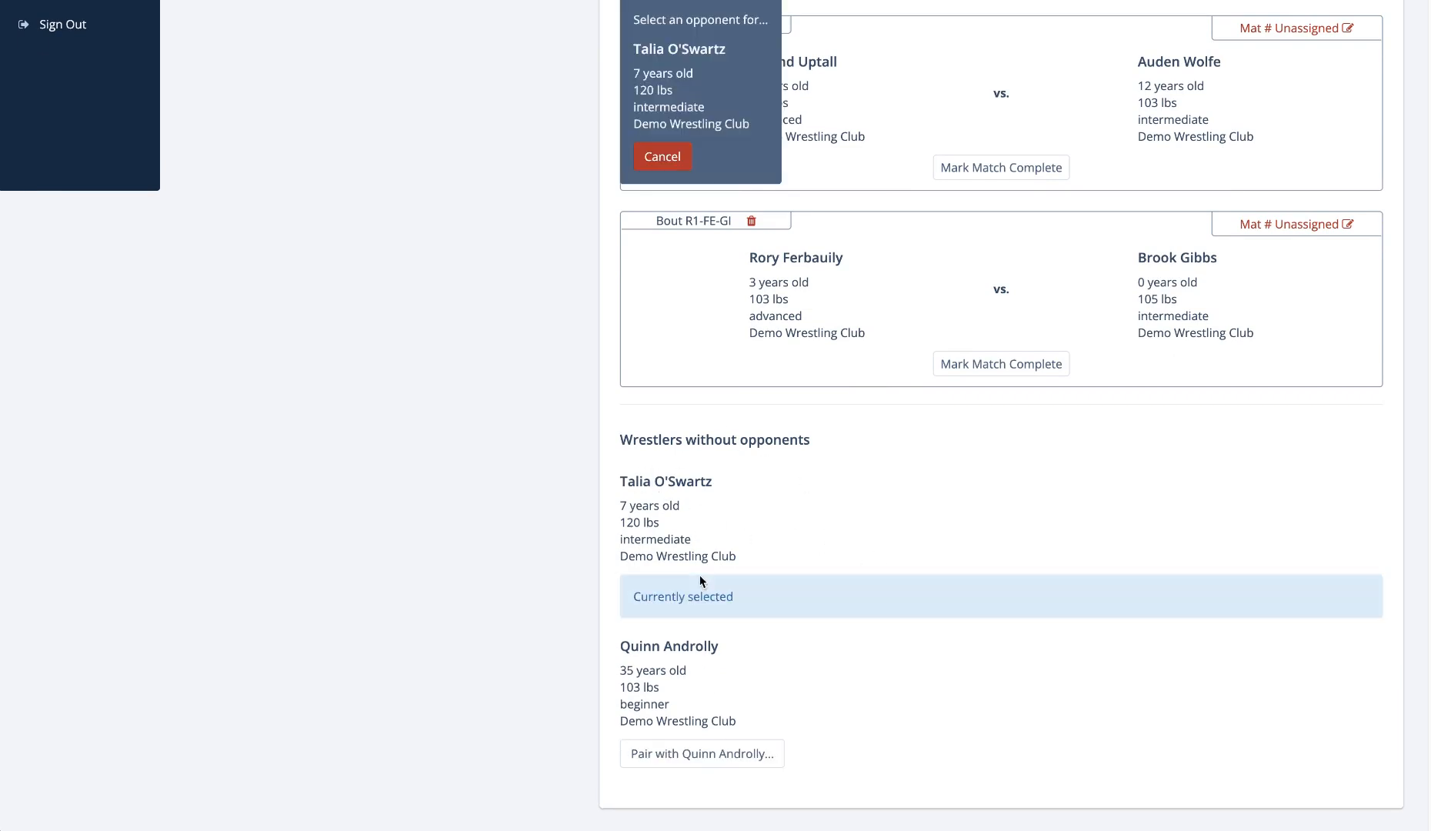
{"action": "left_click", "coordinate": [720, 754]}
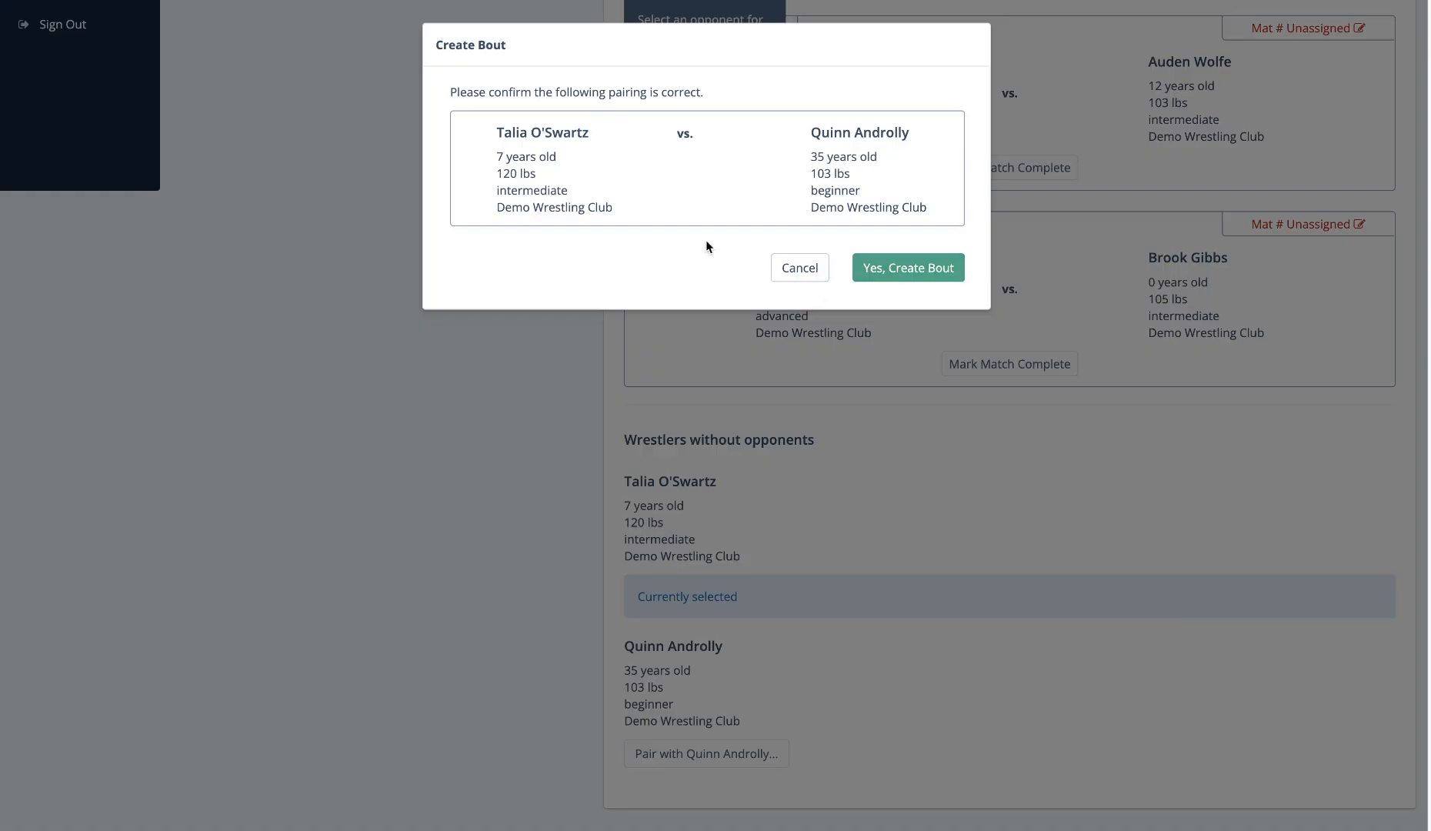
{"action": "left_click", "coordinate": [921, 266]}
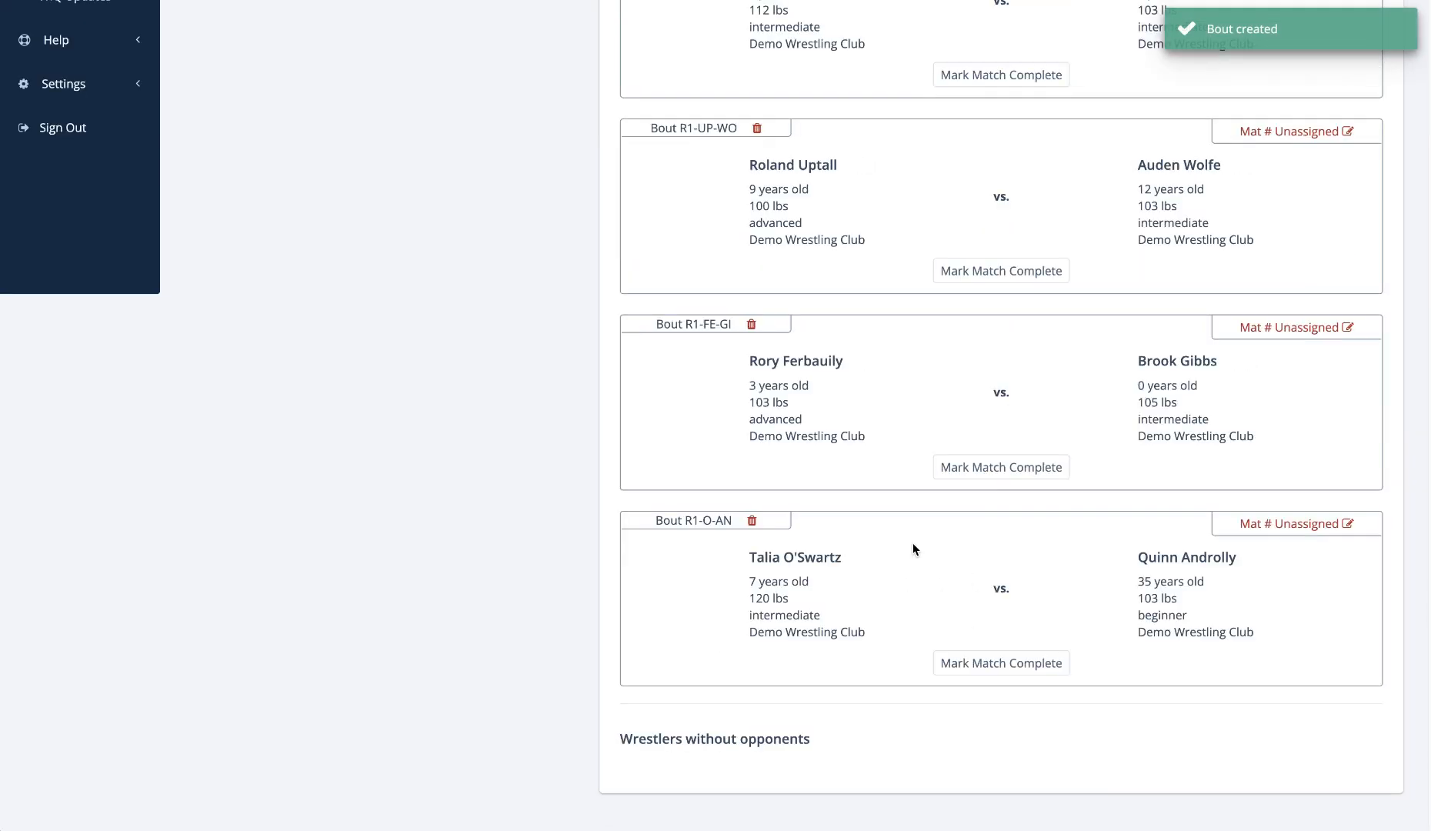
- Assign the first round 1 bout, R1-BA-NO, to mat 1 and the second bout, R1-TA-MA, to mat 2
{"action": "scroll", "coordinate": [995, 477], "scroll_direction": "up", "scroll_amount": 7}
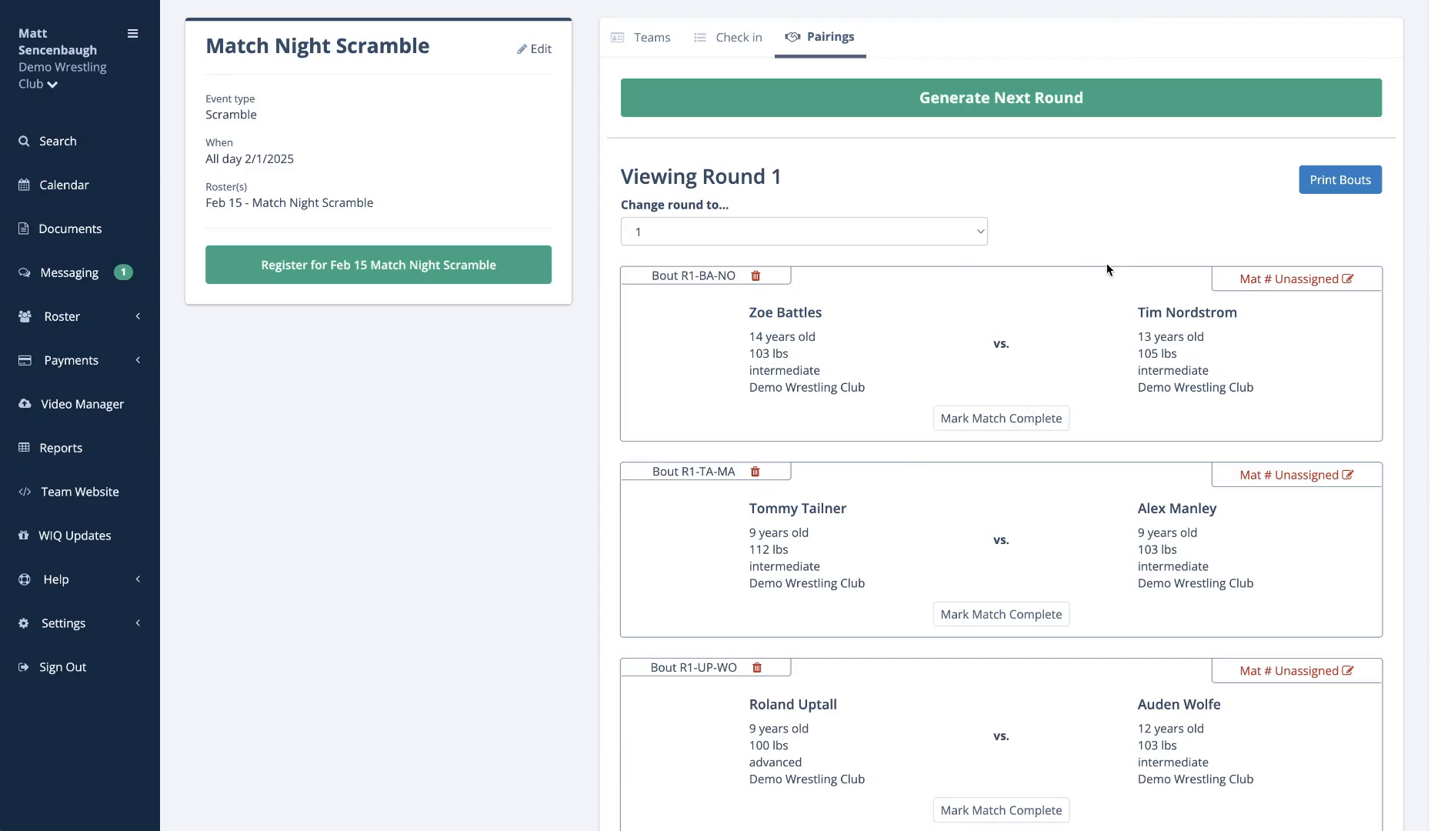
{"action": "left_click", "coordinate": [1347, 281]}
{"action": "left_click", "coordinate": [1320, 307]}
{"action": "type", "text": "1"}
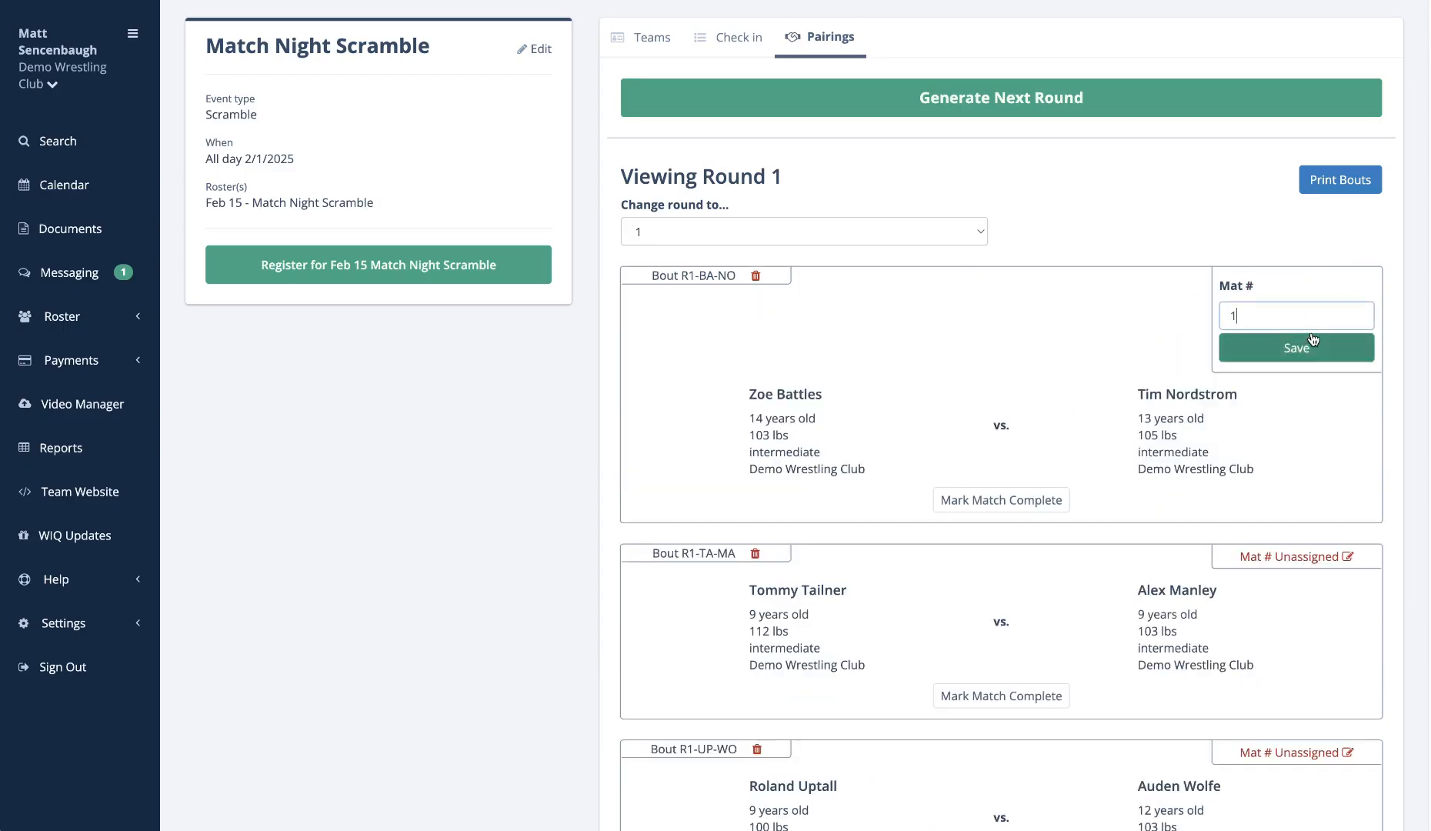
{"action": "left_click", "coordinate": [1312, 350]}
{"action": "left_click", "coordinate": [1347, 474]}
{"action": "left_click", "coordinate": [1290, 506]}
{"action": "type", "text": "2"}
{"action": "left_click", "coordinate": [1297, 541]}
- Assign the third round 1 bout, R1-UP-WO, to mat 1 and the fourth bout, R1-FE-GI, to mat 2
{"action": "left_click", "coordinate": [1347, 629]}
{"action": "left_click", "coordinate": [1305, 664]}
{"action": "type", "text": "1"}
{"action": "left_click", "coordinate": [1297, 701]}
{"action": "scroll", "coordinate": [1308, 685], "scroll_direction": "down", "scroll_amount": 5}
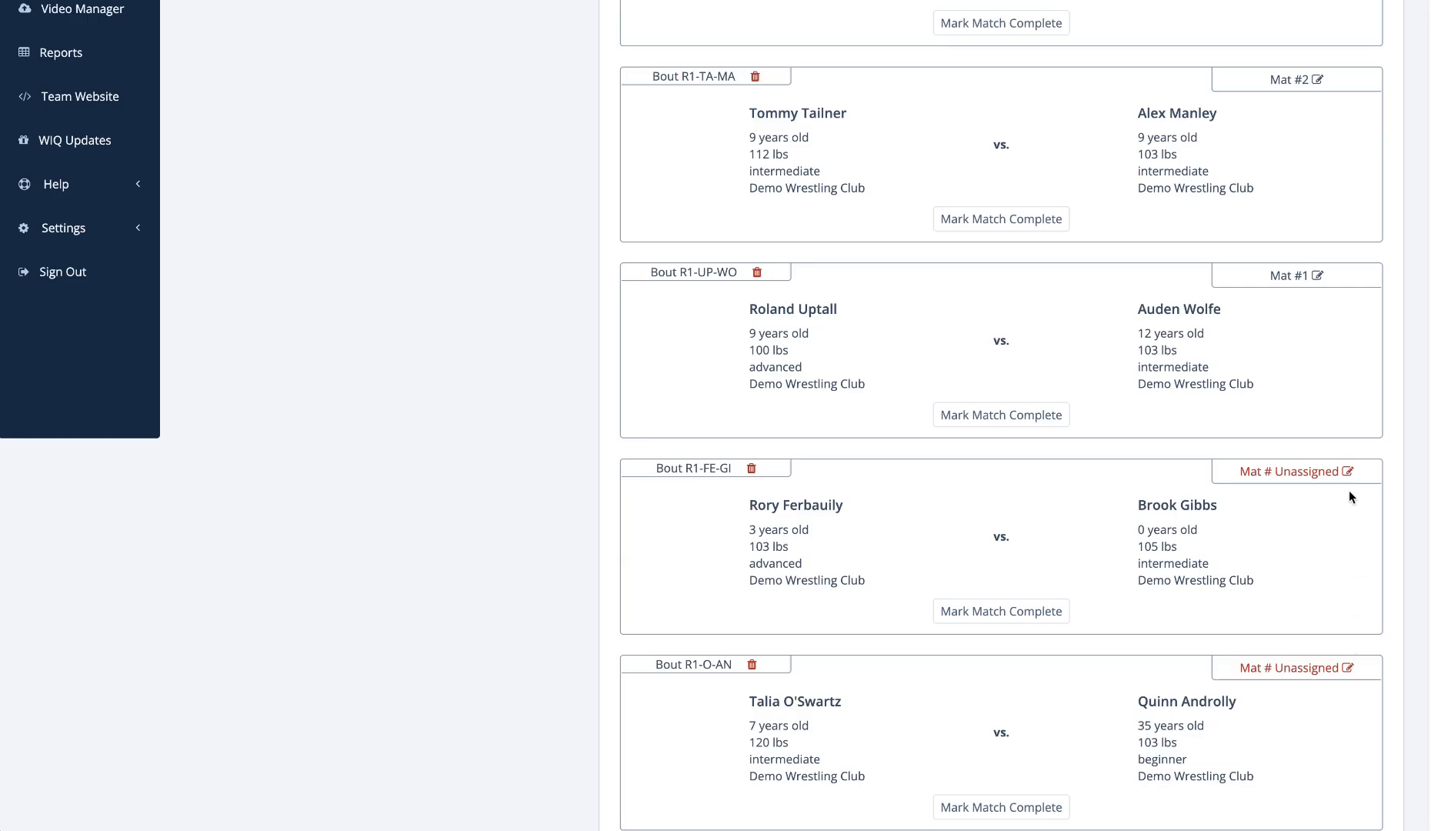
{"action": "left_click", "coordinate": [1347, 471]}
{"action": "left_click", "coordinate": [1317, 503]}
{"action": "type", "text": "2"}
{"action": "left_click", "coordinate": [1309, 542]}
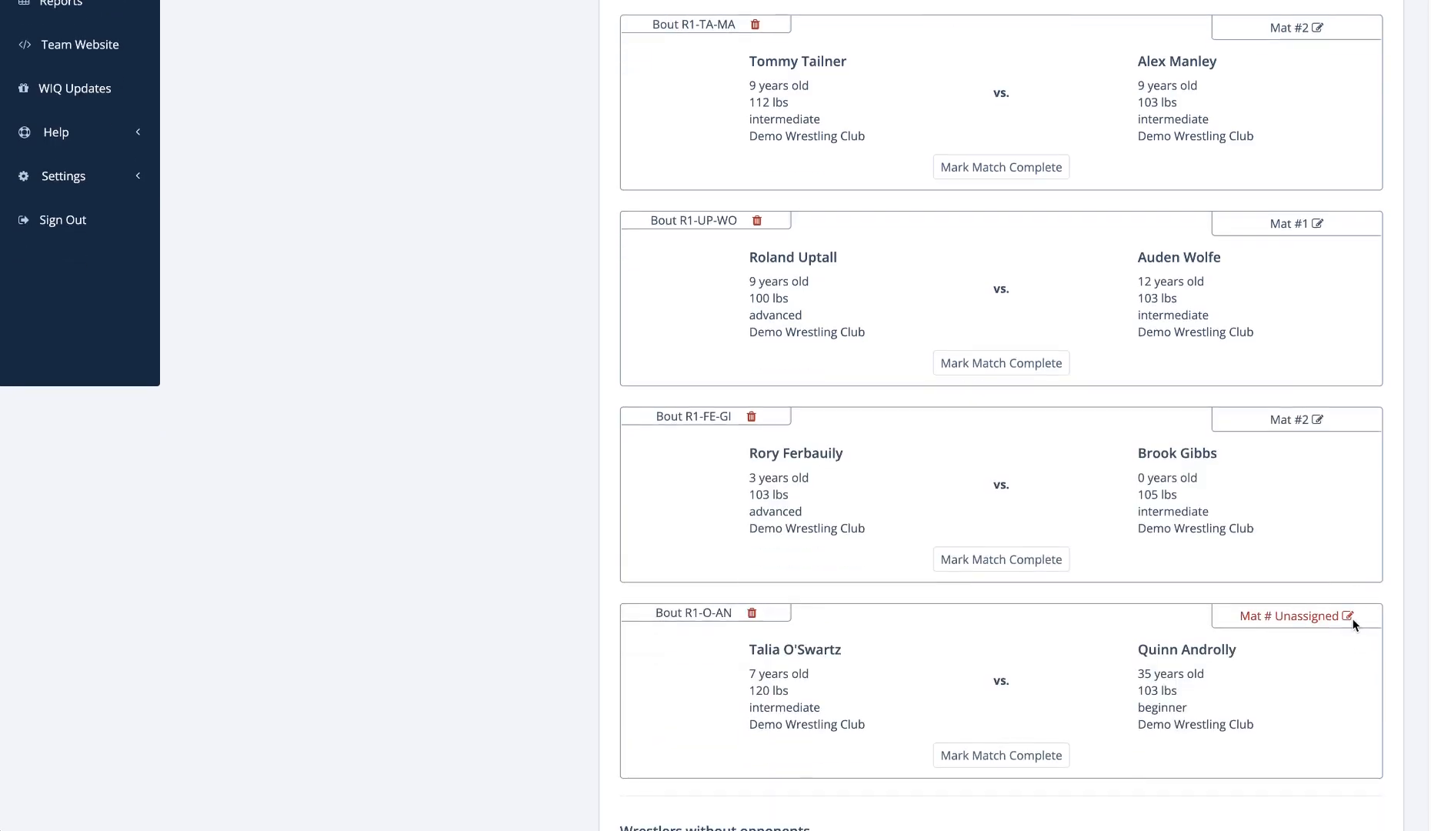
- Assign the last round 1 bout, R1-O-AN, to mat 1
{"action": "left_click", "coordinate": [1348, 616]}
{"action": "left_click", "coordinate": [1338, 661]}
{"action": "type", "text": "1"}
{"action": "left_click", "coordinate": [1300, 687]}
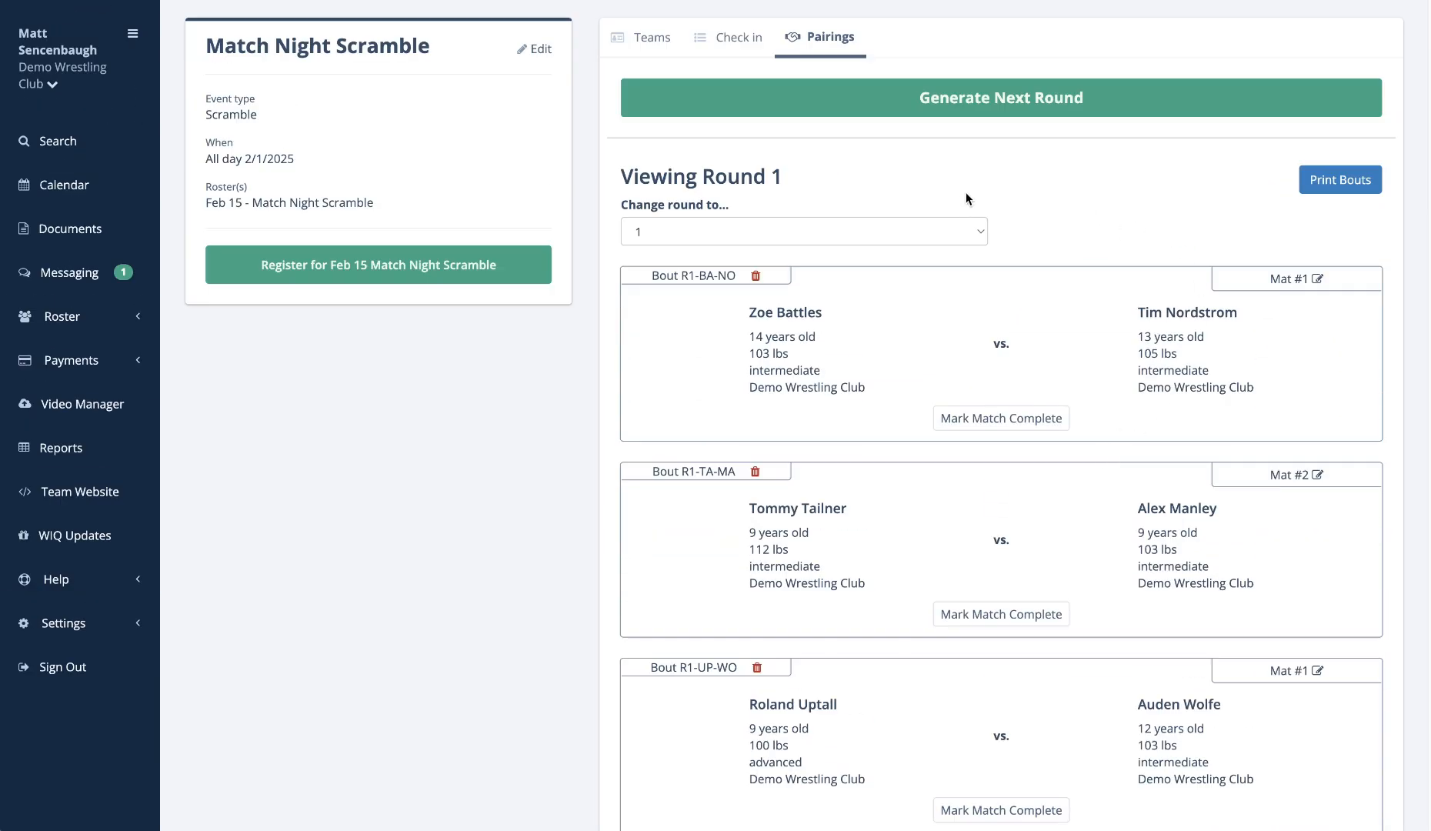
- Open the printable version of the round 1 bouts and review the pairings and mat assignments
{"action": "left_click", "coordinate": [1356, 179]}
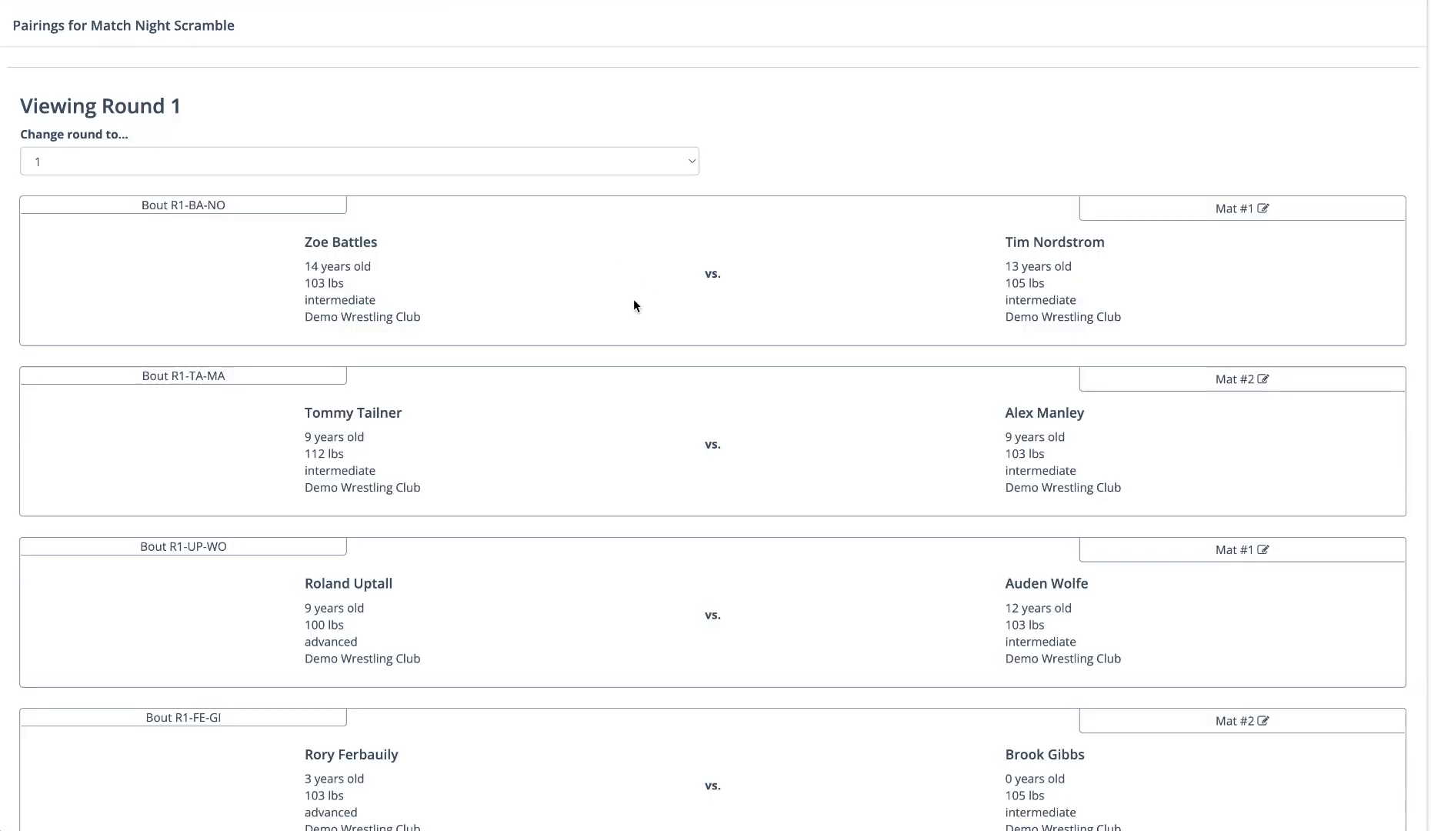
{"action": "scroll", "coordinate": [633, 300], "scroll_direction": "down", "scroll_amount": 3}
{"action": "scroll", "coordinate": [633, 300], "scroll_direction": "down", "scroll_amount": 1}
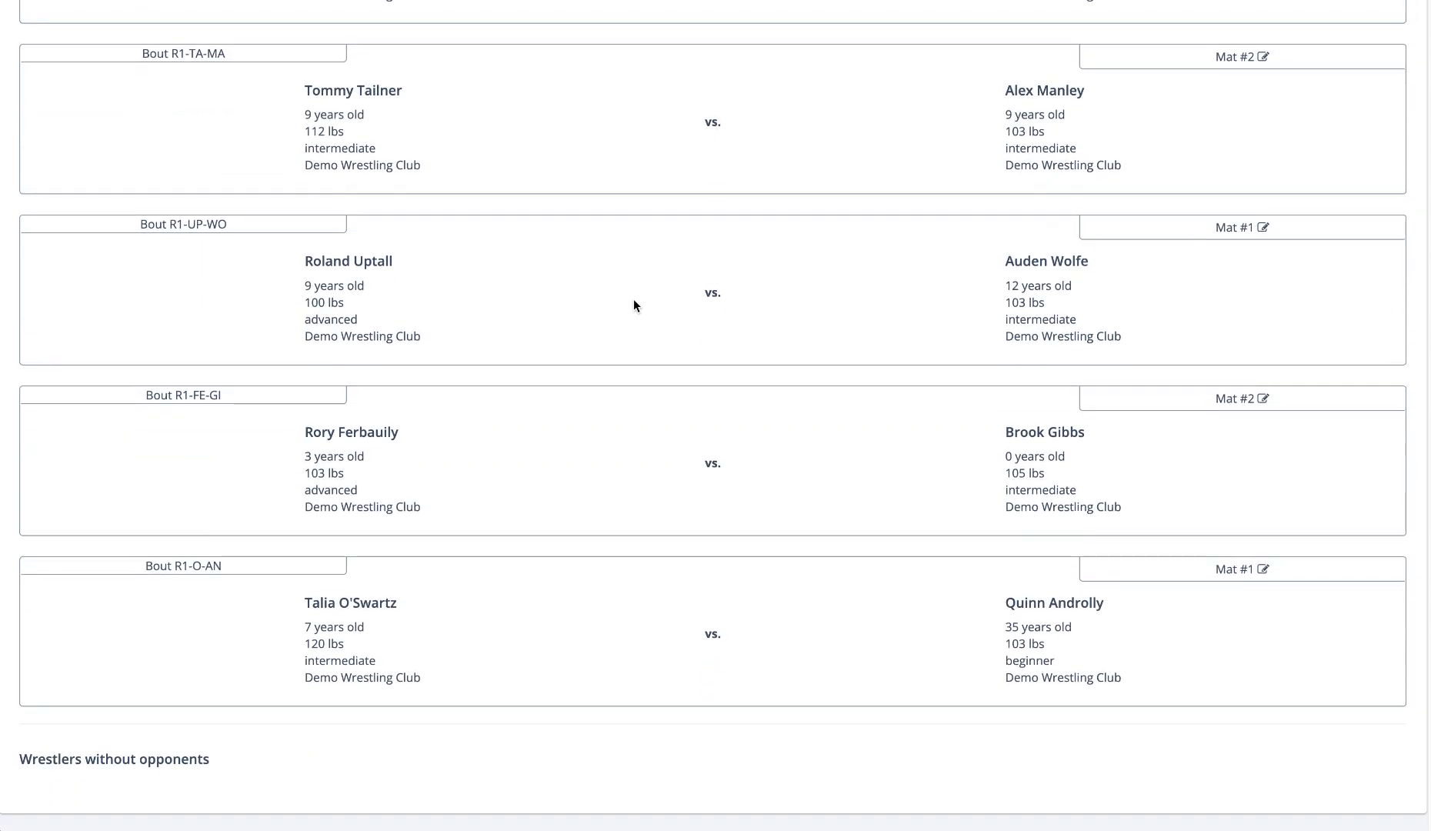
{"action": "scroll", "coordinate": [646, 281], "scroll_direction": "up", "scroll_amount": 5}
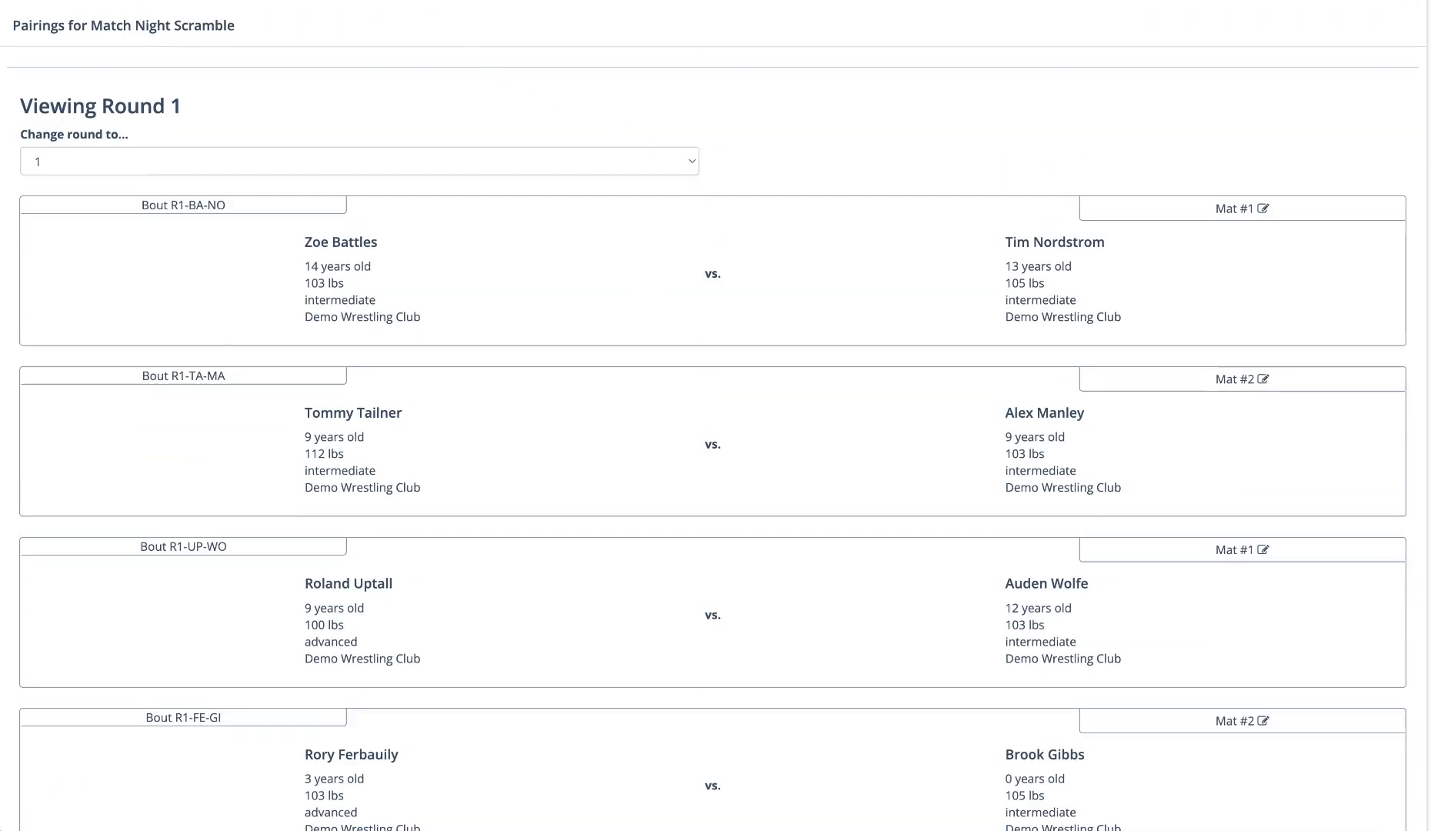
{"action": "left_click_drag", "start_coordinate": [748, 308], "coordinate": [1256, 387]}
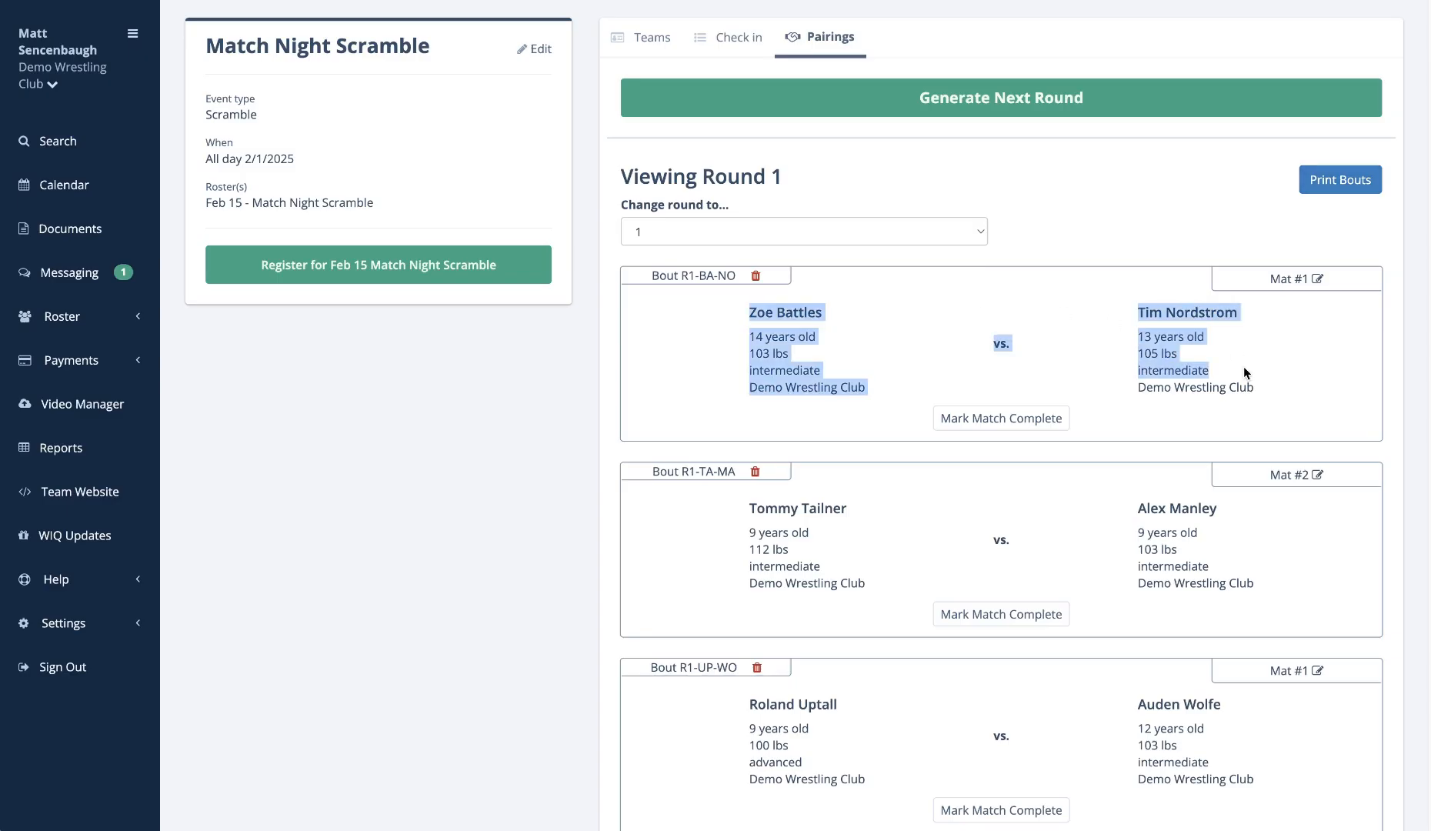
{"action": "left_click", "coordinate": [1138, 209]}
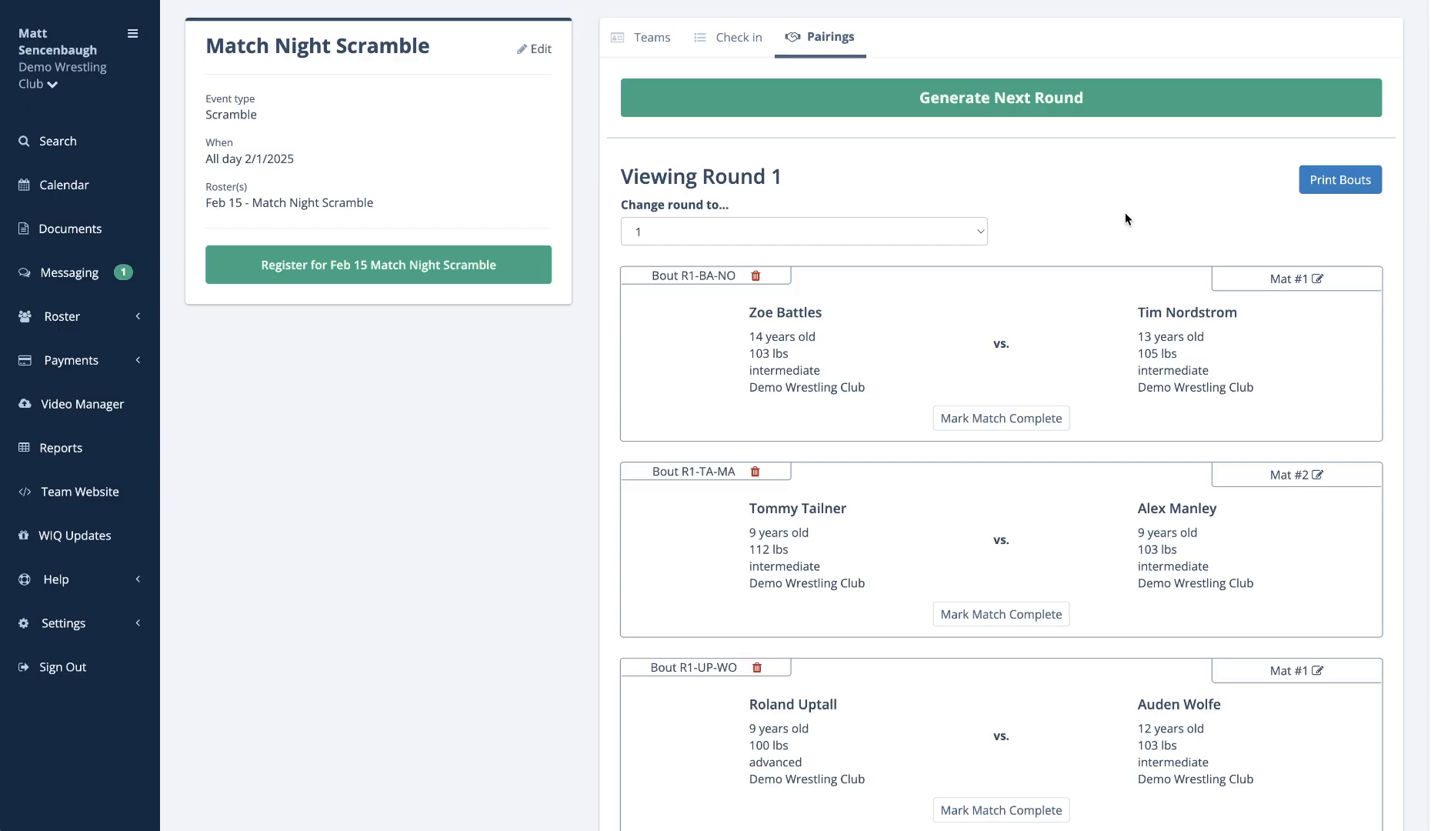
- Mark all five round 1 matches as complete
{"action": "scroll", "coordinate": [854, 308], "scroll_direction": "down", "scroll_amount": 2}
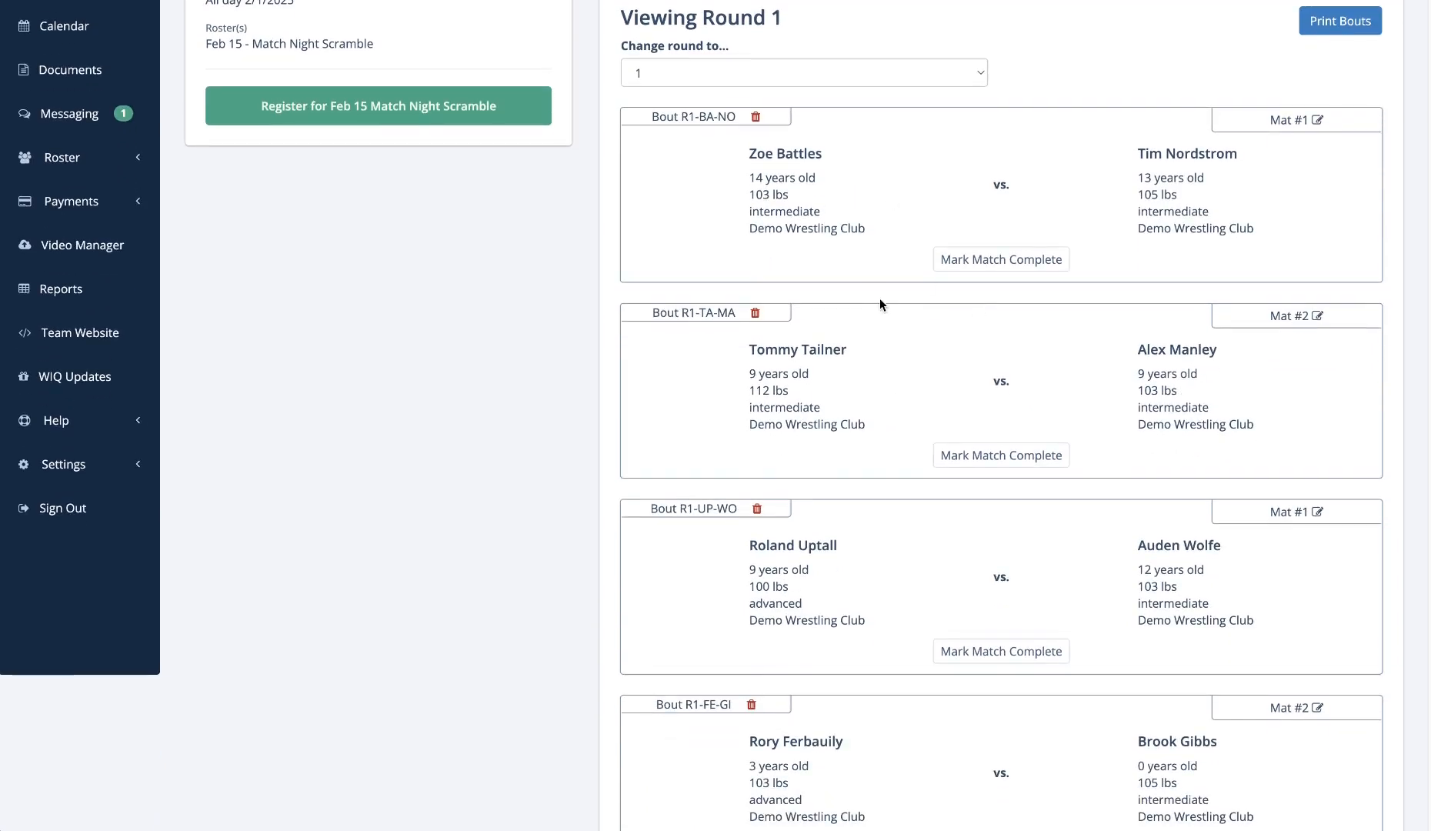
{"action": "left_click", "coordinate": [965, 261]}
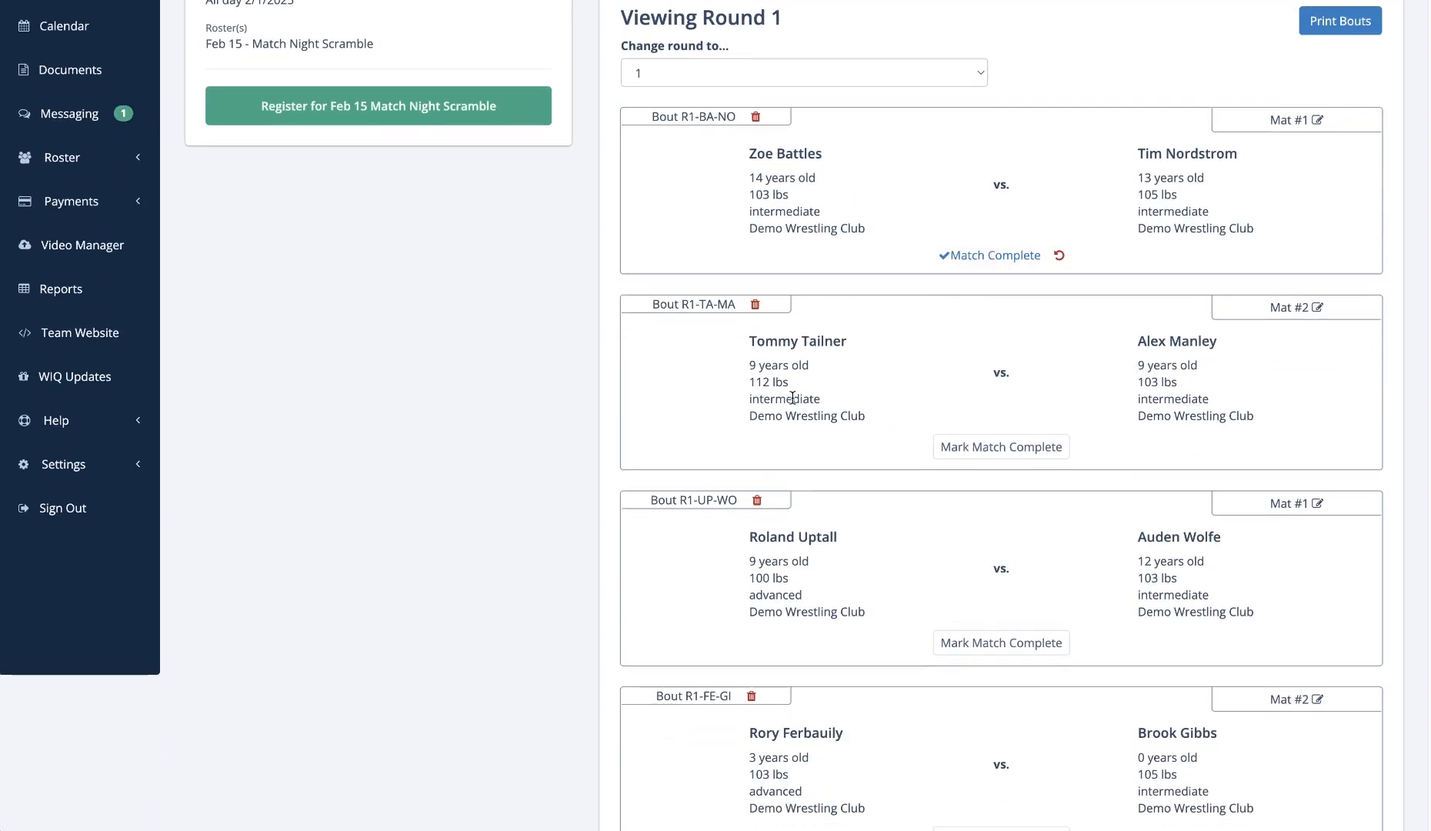
{"action": "left_click", "coordinate": [1011, 451]}
{"action": "scroll", "coordinate": [1005, 583], "scroll_direction": "down", "scroll_amount": 1}
{"action": "left_click", "coordinate": [1005, 583]}
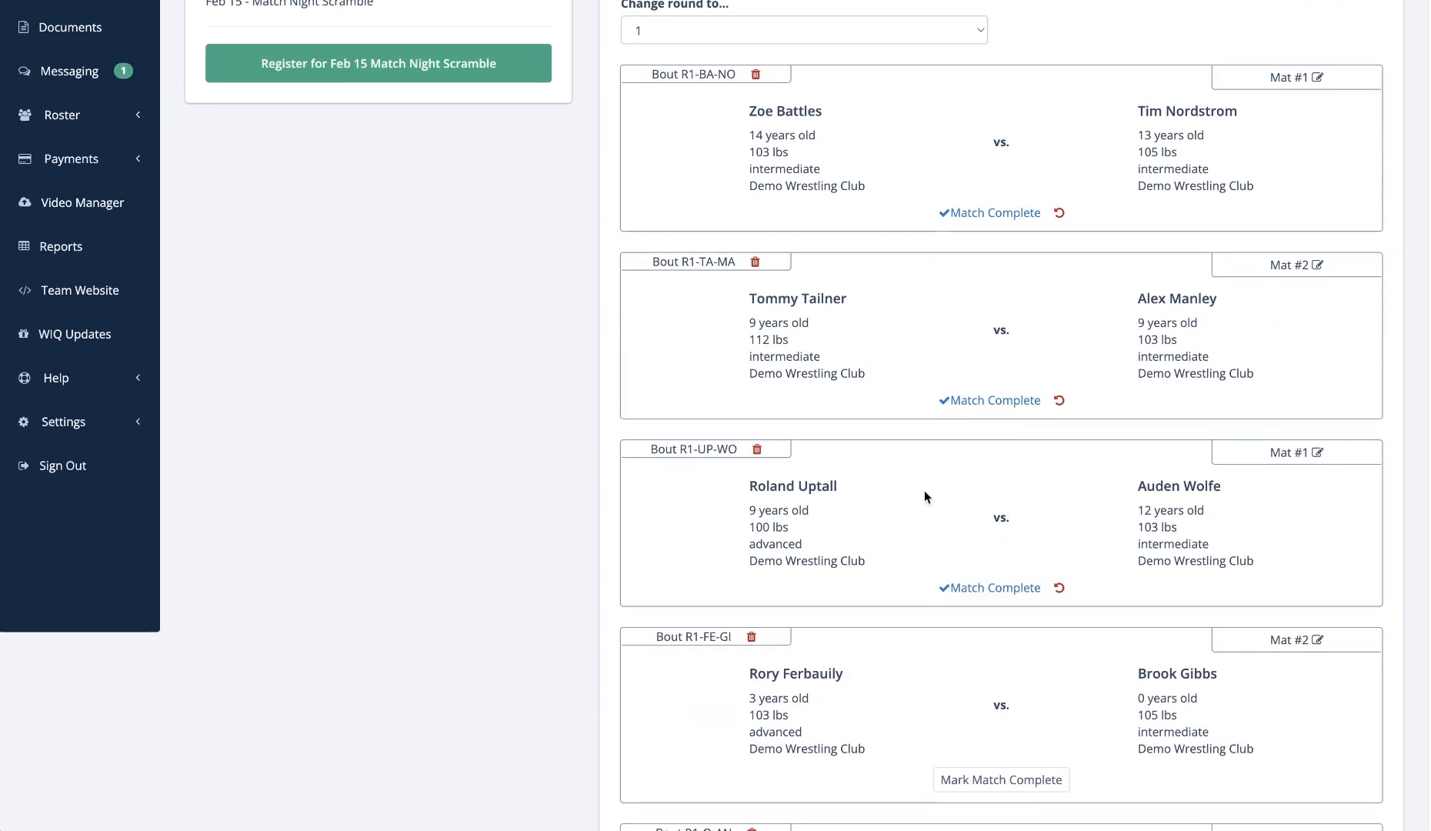
{"action": "scroll", "coordinate": [900, 485], "scroll_direction": "down", "scroll_amount": 3}
{"action": "left_click", "coordinate": [983, 506]}
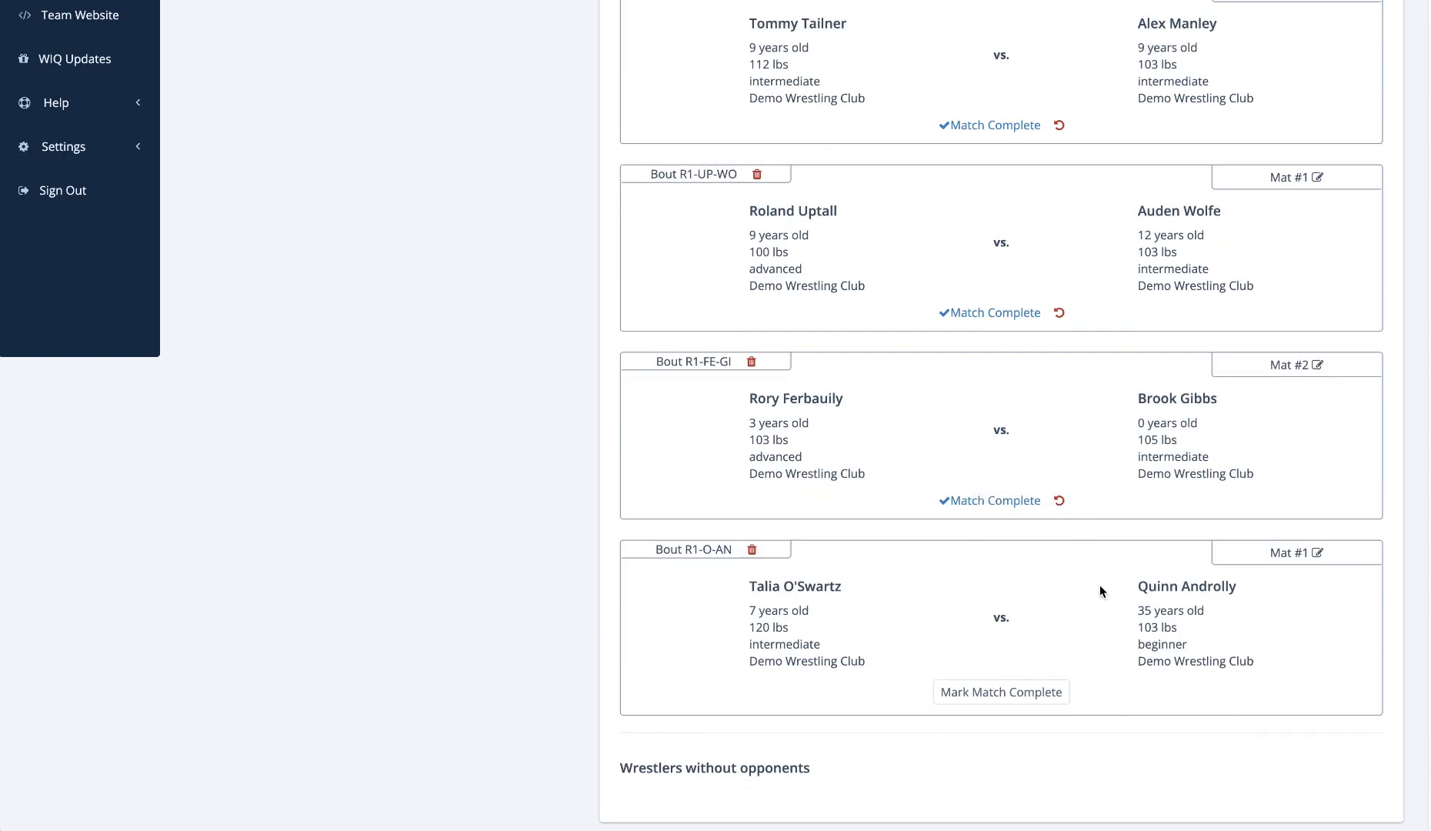
{"action": "left_click", "coordinate": [1029, 697]}
{"action": "scroll", "coordinate": [901, 313], "scroll_direction": "up", "scroll_amount": 5}
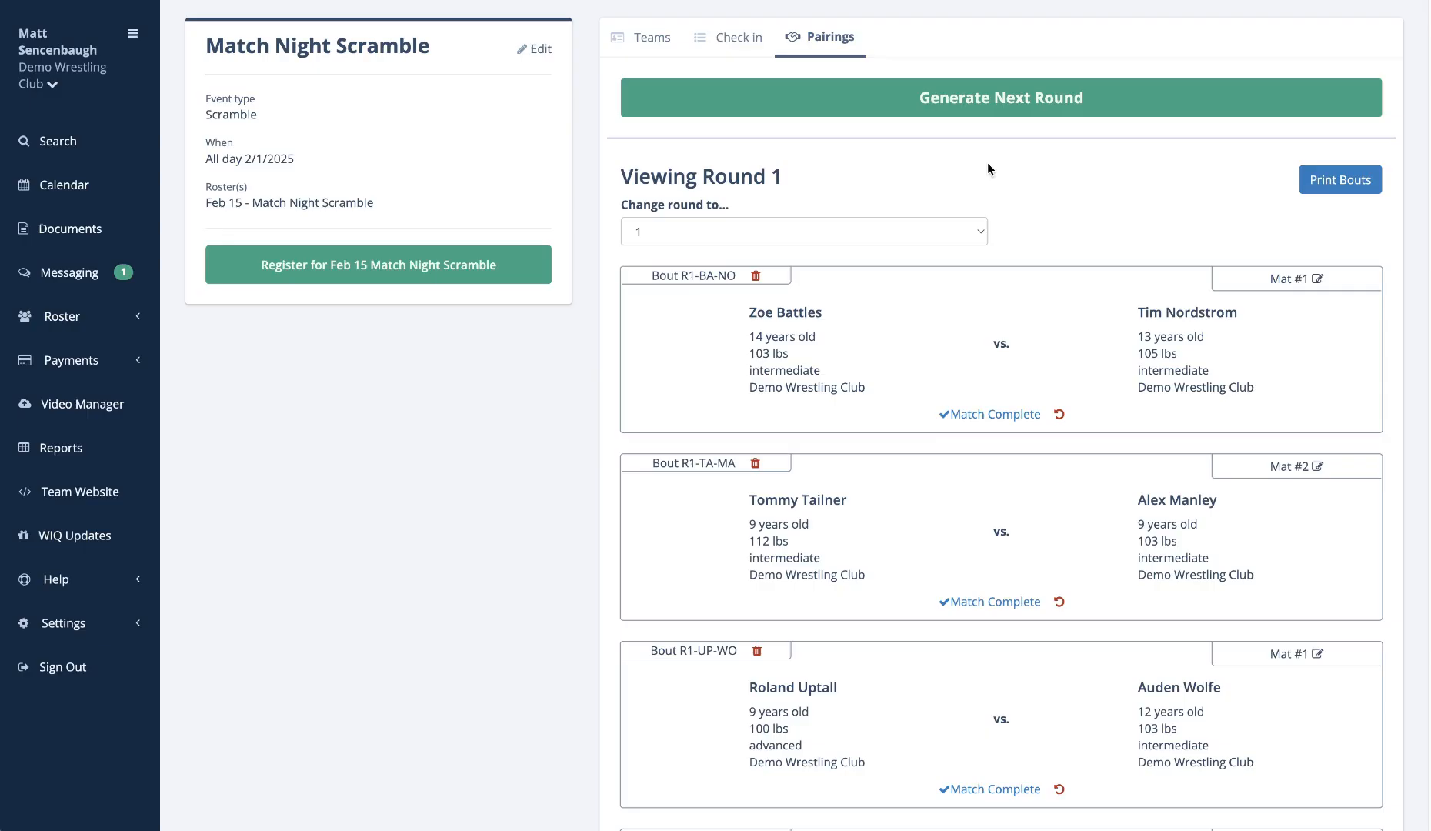
- Show all wrestlers in the round 2 check-in and mark the 103 lbs and 110 lbs 12-year-olds who are present as absent
{"action": "left_click_drag", "start_coordinate": [651, 177], "coordinate": [792, 171]}
{"action": "left_click", "coordinate": [887, 169]}
{"action": "left_click", "coordinate": [751, 44]}
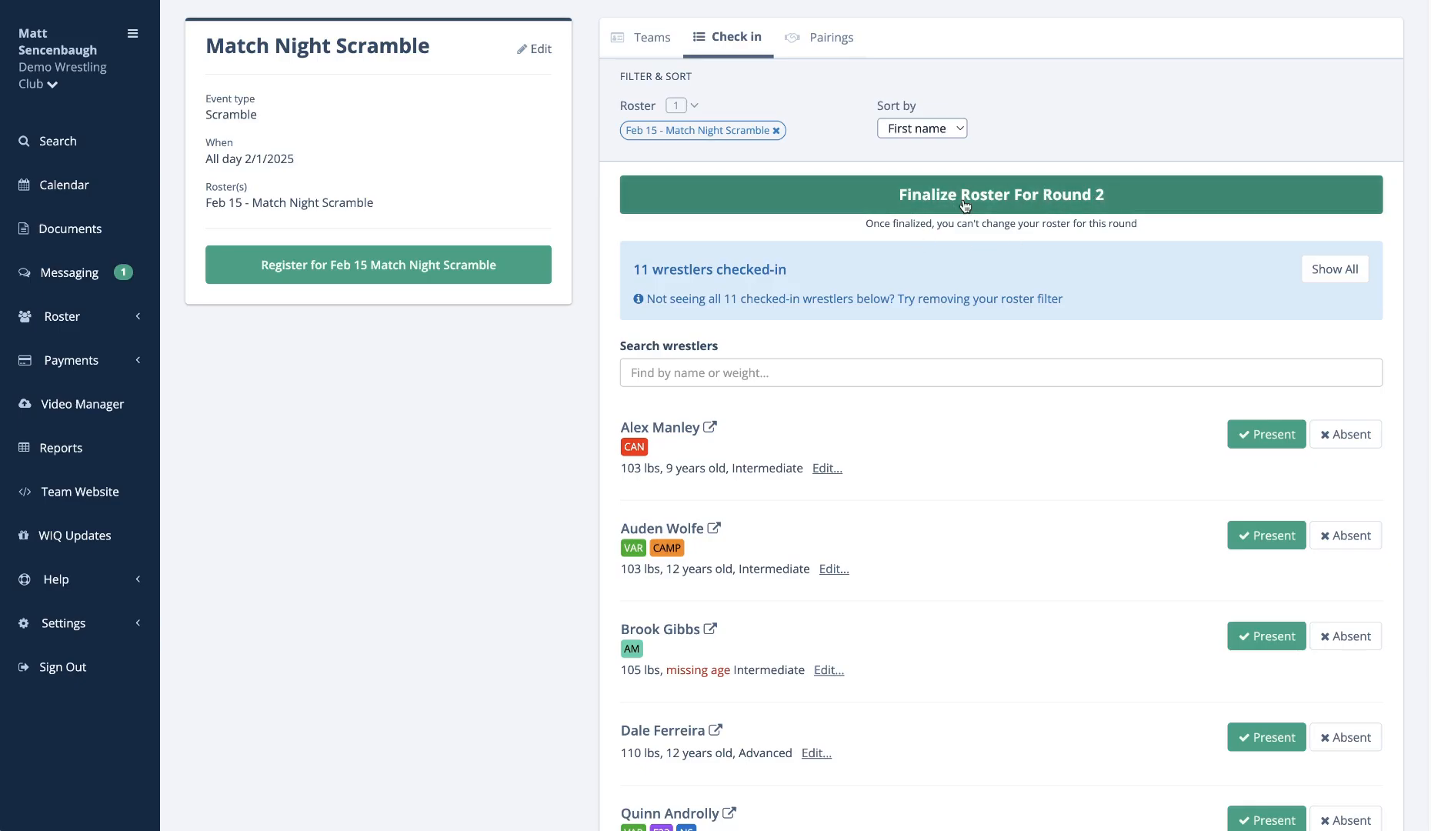
{"action": "left_click", "coordinate": [1334, 268]}
{"action": "scroll", "coordinate": [808, 304], "scroll_direction": "down", "scroll_amount": 2}
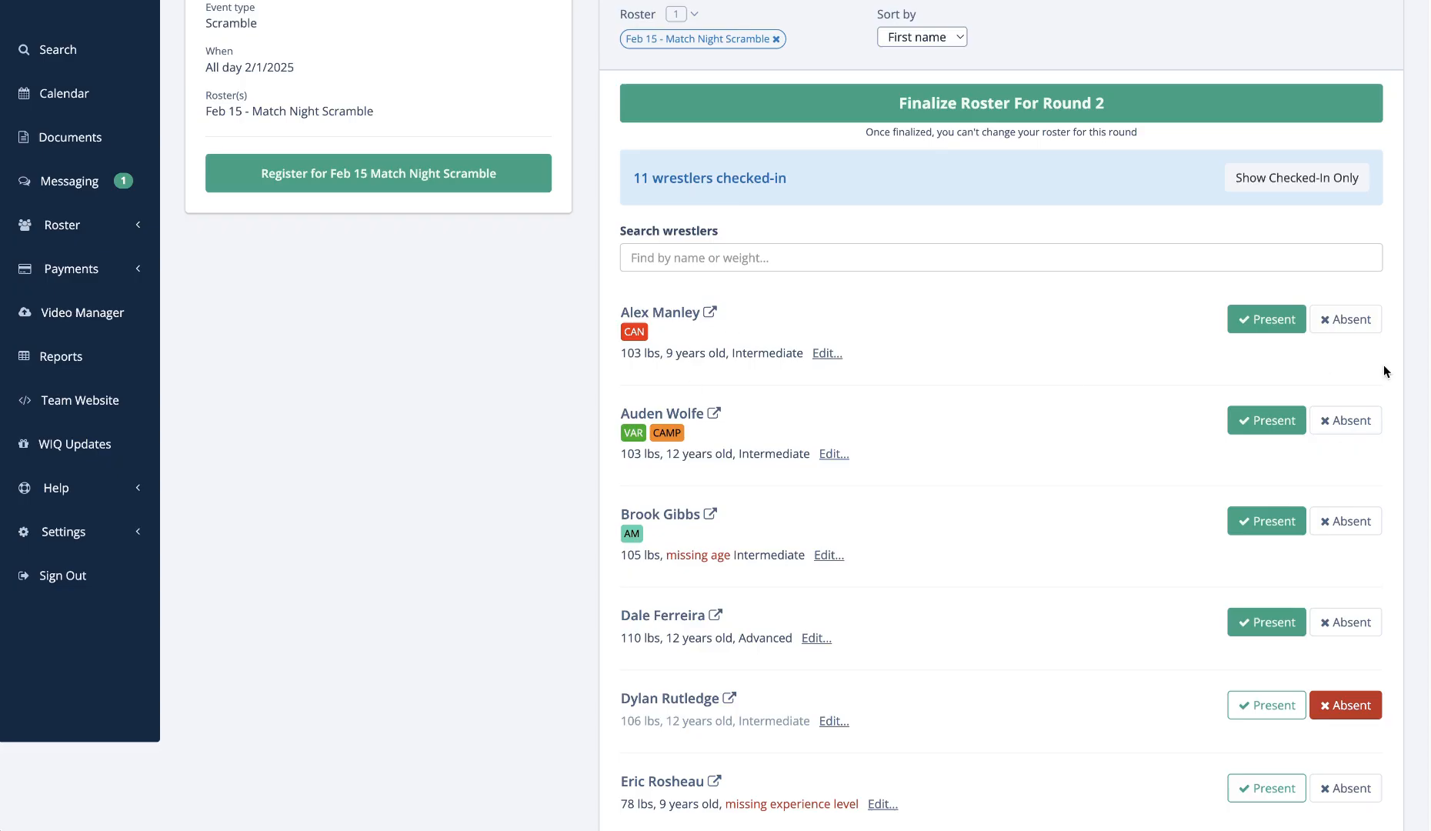
{"action": "left_click", "coordinate": [1348, 420]}
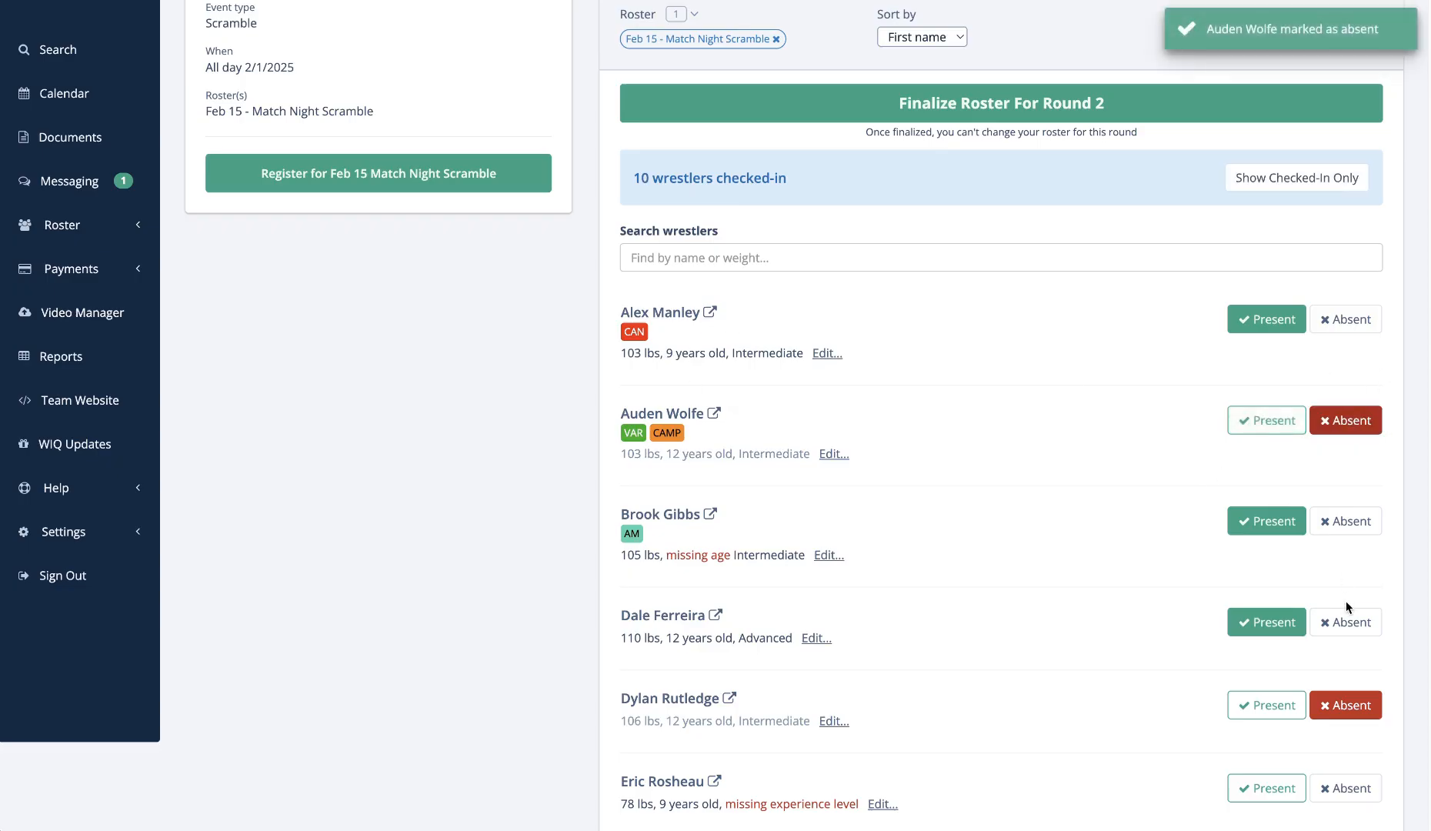
{"action": "left_click", "coordinate": [1346, 621]}
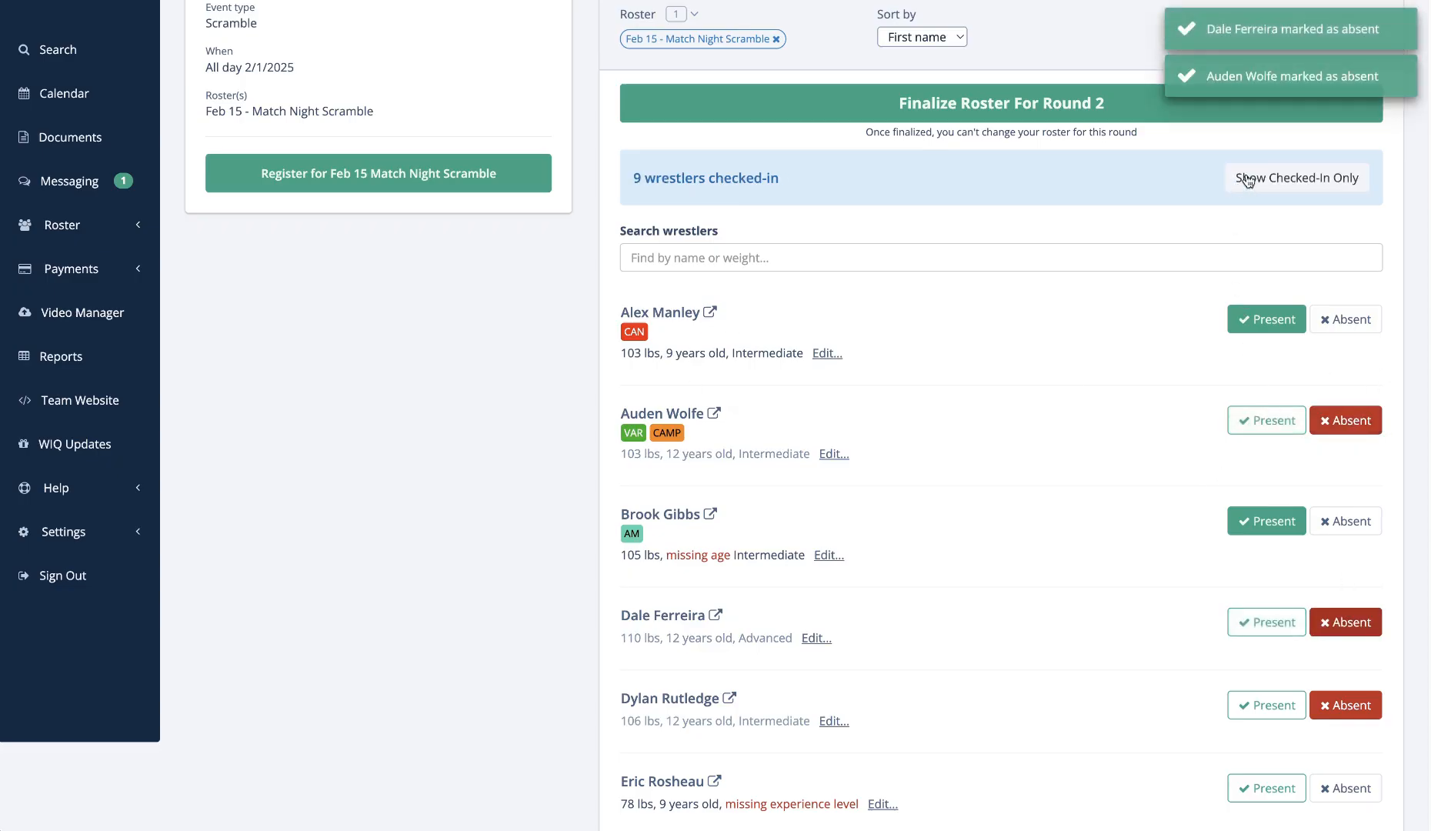
- Review the list of only the checked-in wrestlers for round 2 and return to the full wrestler list
{"action": "left_click", "coordinate": [1247, 181]}
{"action": "scroll", "coordinate": [1220, 461], "scroll_direction": "down", "scroll_amount": 7}
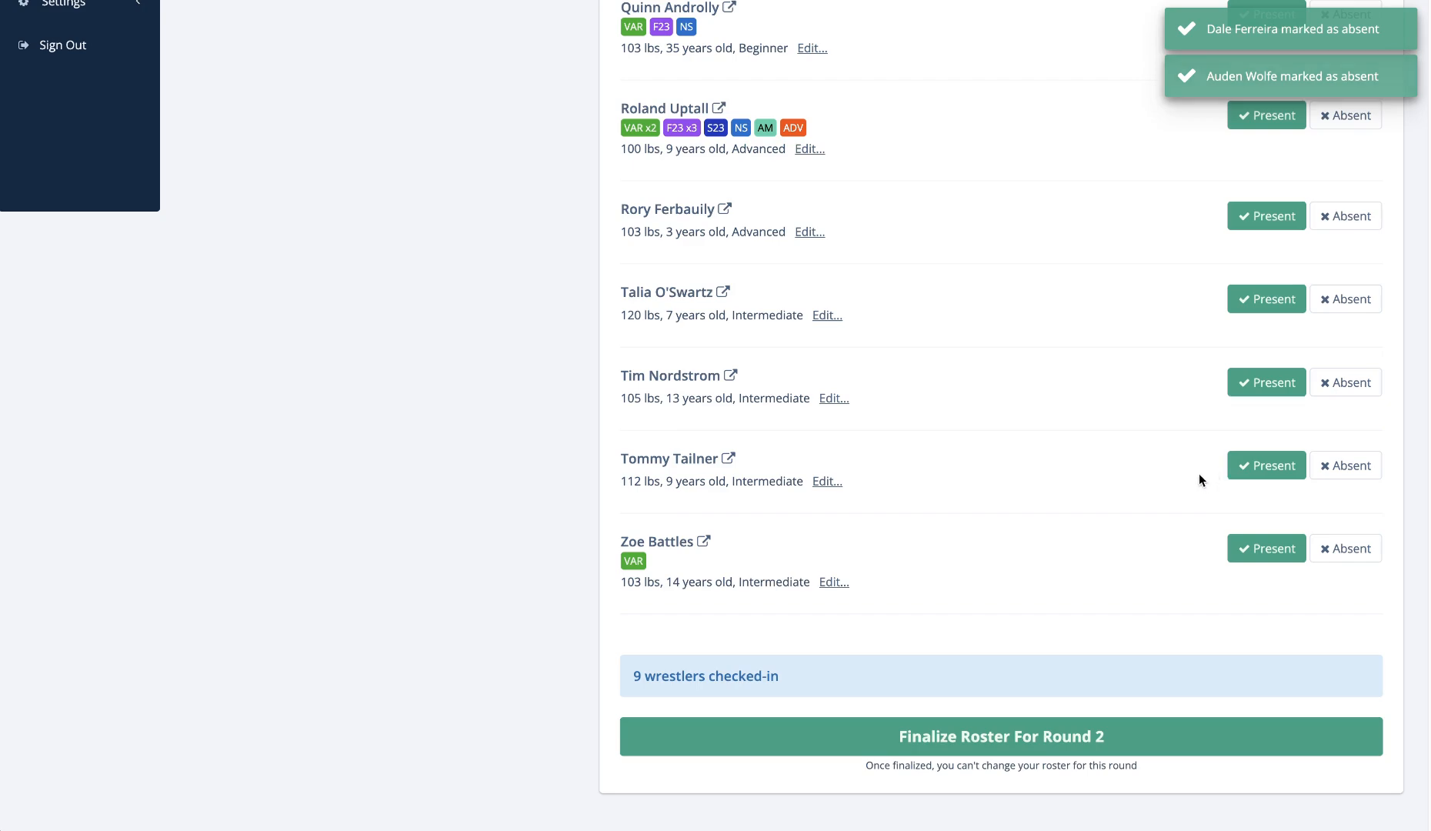
{"action": "scroll", "coordinate": [1023, 539], "scroll_direction": "up", "scroll_amount": 10}
{"action": "left_click", "coordinate": [1333, 268]}
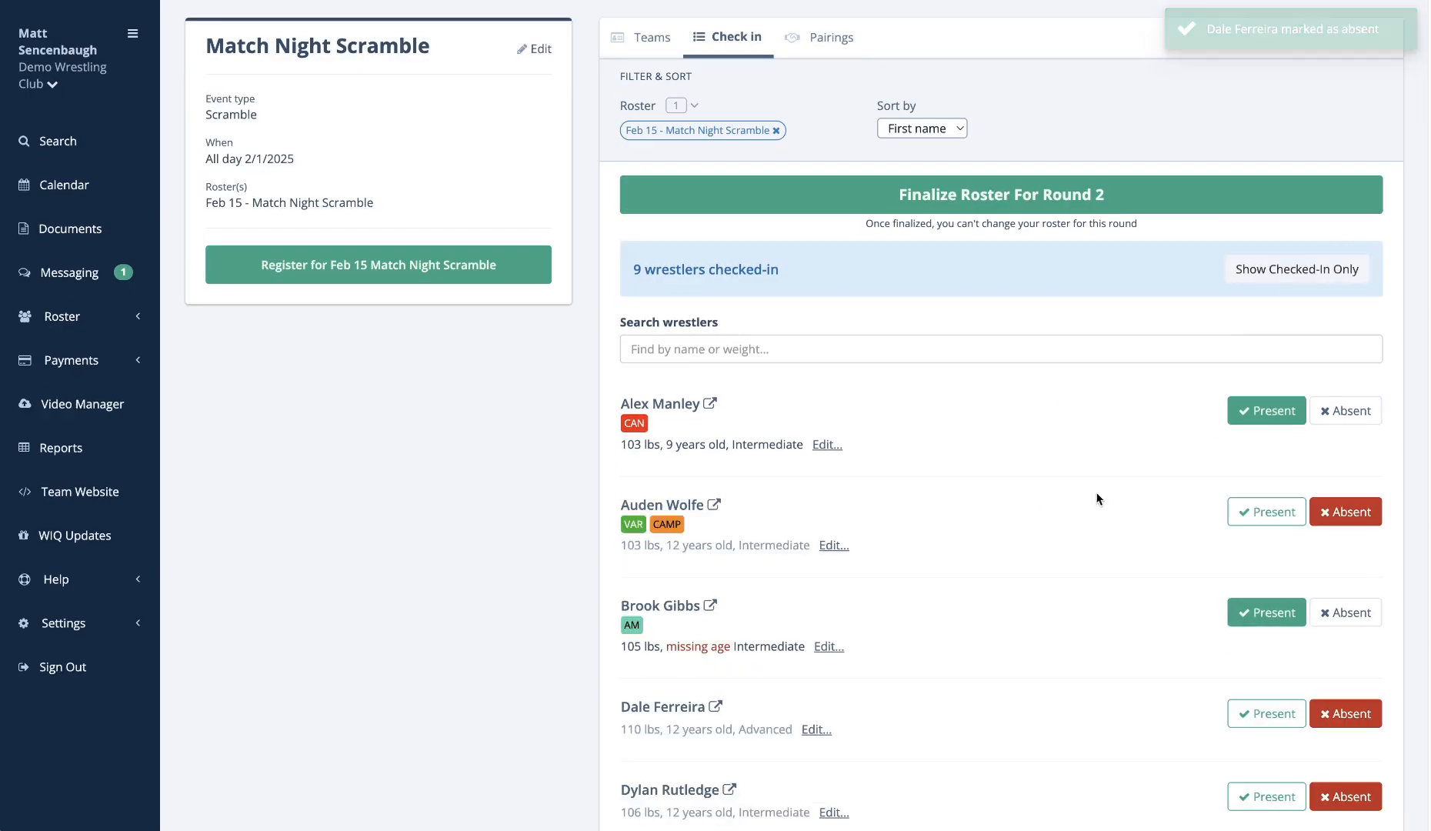
- Mark the 78 lbs, 2-year-old wrestler as present and save their experience level as Intermediate
{"action": "scroll", "coordinate": [1116, 554], "scroll_direction": "down", "scroll_amount": 5}
{"action": "left_click", "coordinate": [1262, 585]}
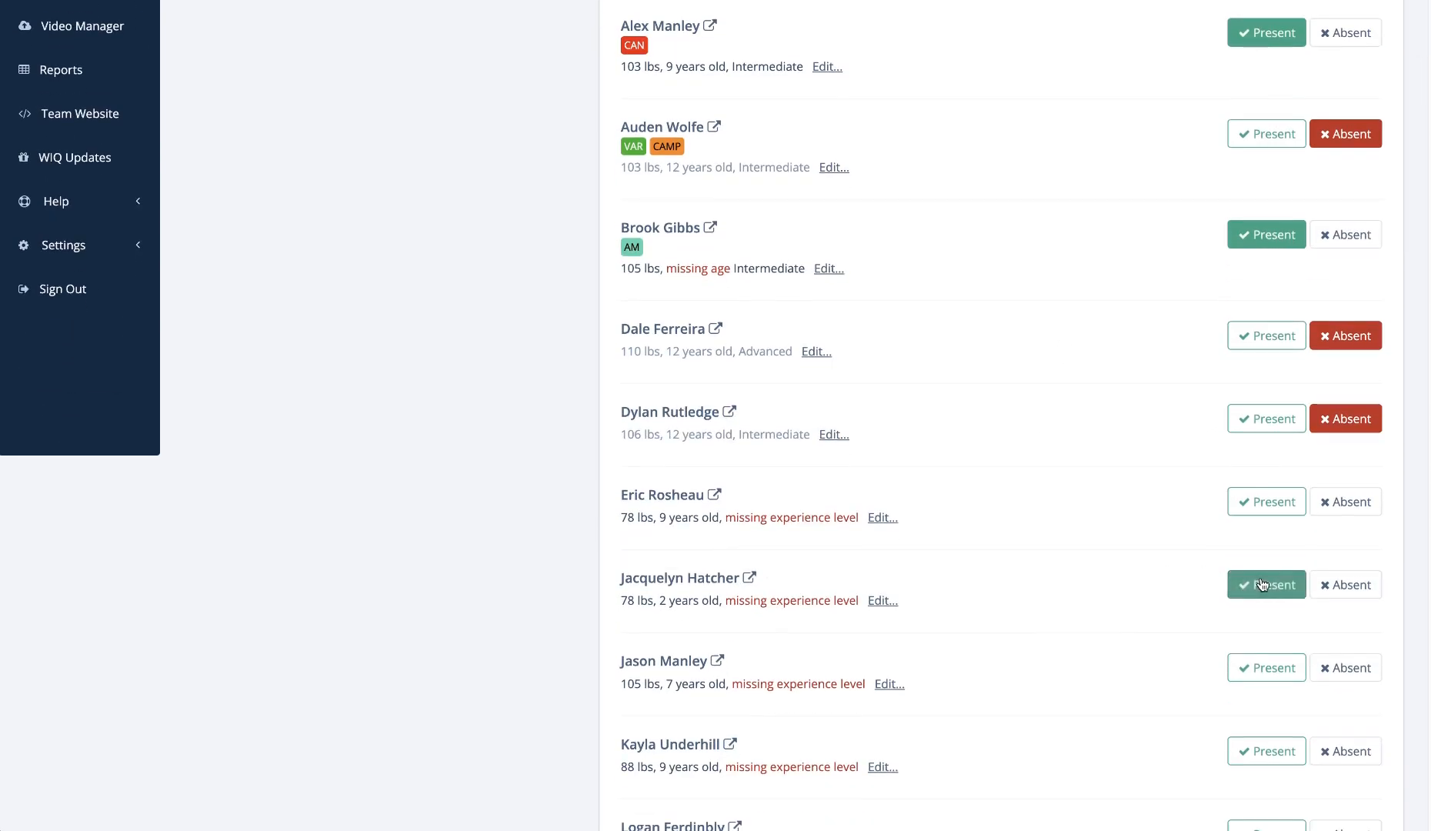
{"action": "scroll", "coordinate": [1077, 592], "scroll_direction": "down", "scroll_amount": 1}
{"action": "left_click", "coordinate": [885, 555]}
{"action": "left_click", "coordinate": [758, 624]}
{"action": "left_click", "coordinate": [745, 660]}
{"action": "left_click", "coordinate": [644, 727]}
- Finalize the roster for round 2 and generate the round 2 pairings
{"action": "scroll", "coordinate": [1071, 306], "scroll_direction": "up", "scroll_amount": 5}
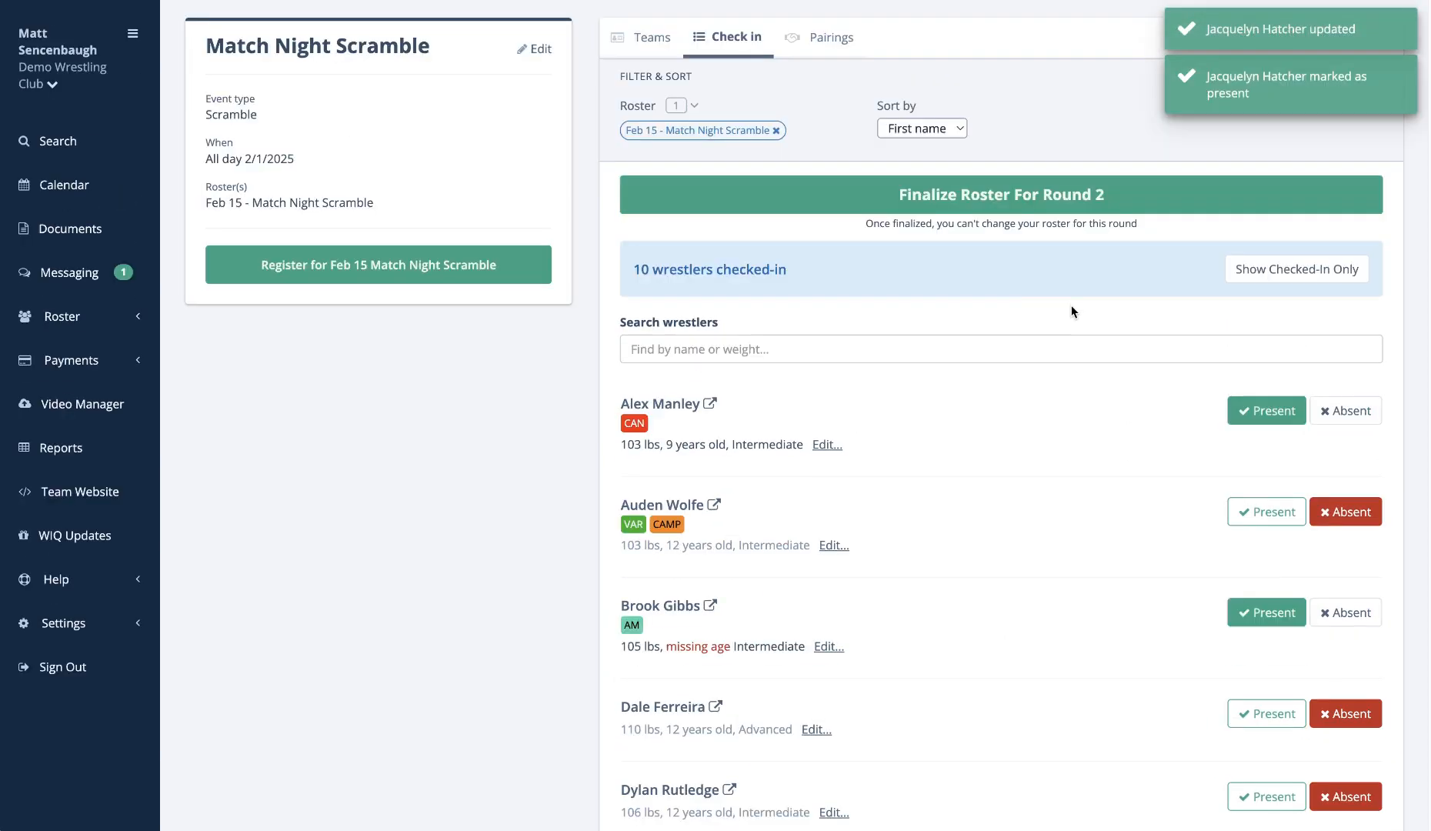
{"action": "left_click", "coordinate": [945, 192]}
{"action": "left_click", "coordinate": [880, 93]}
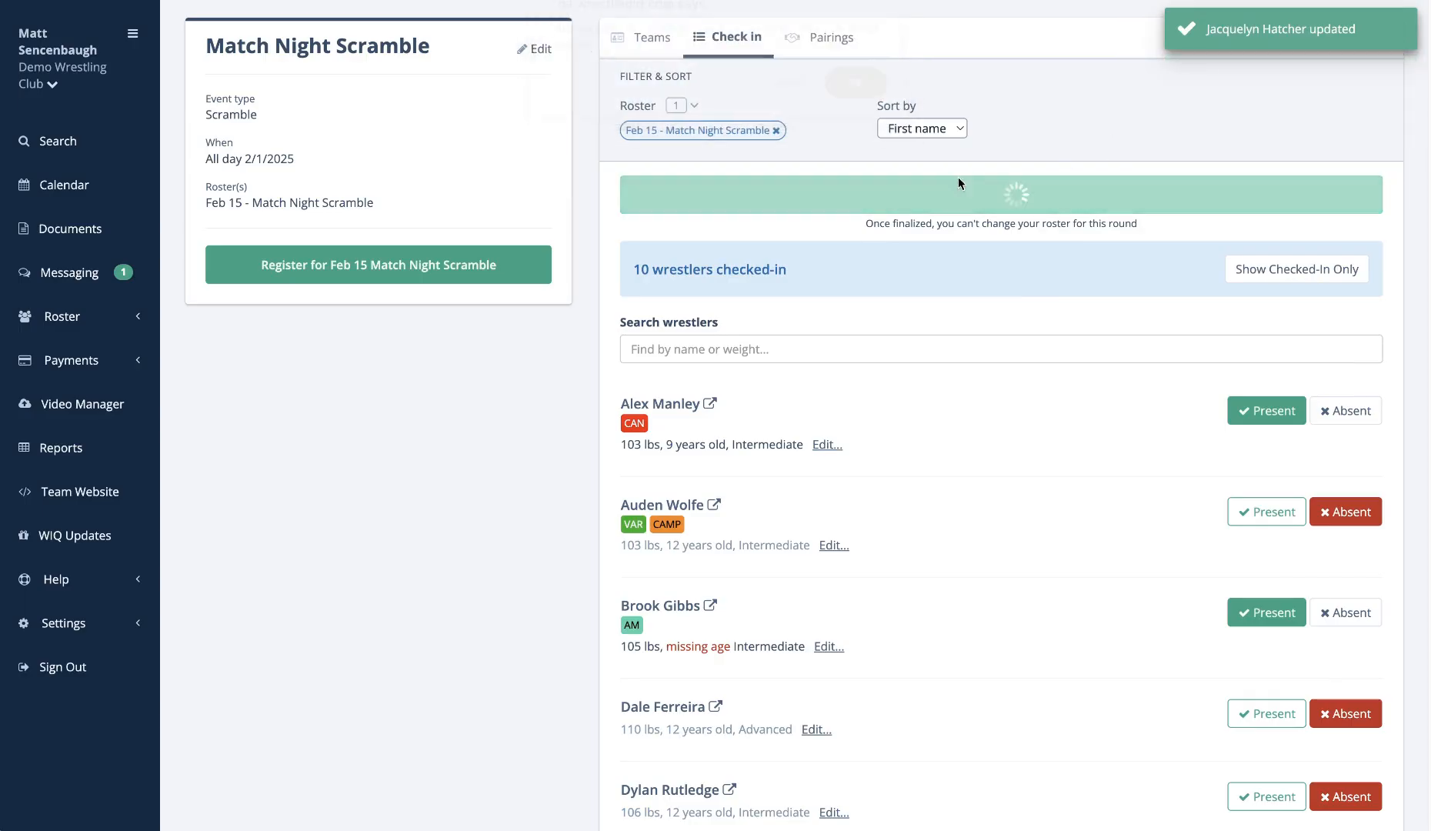
{"action": "left_click", "coordinate": [858, 37]}
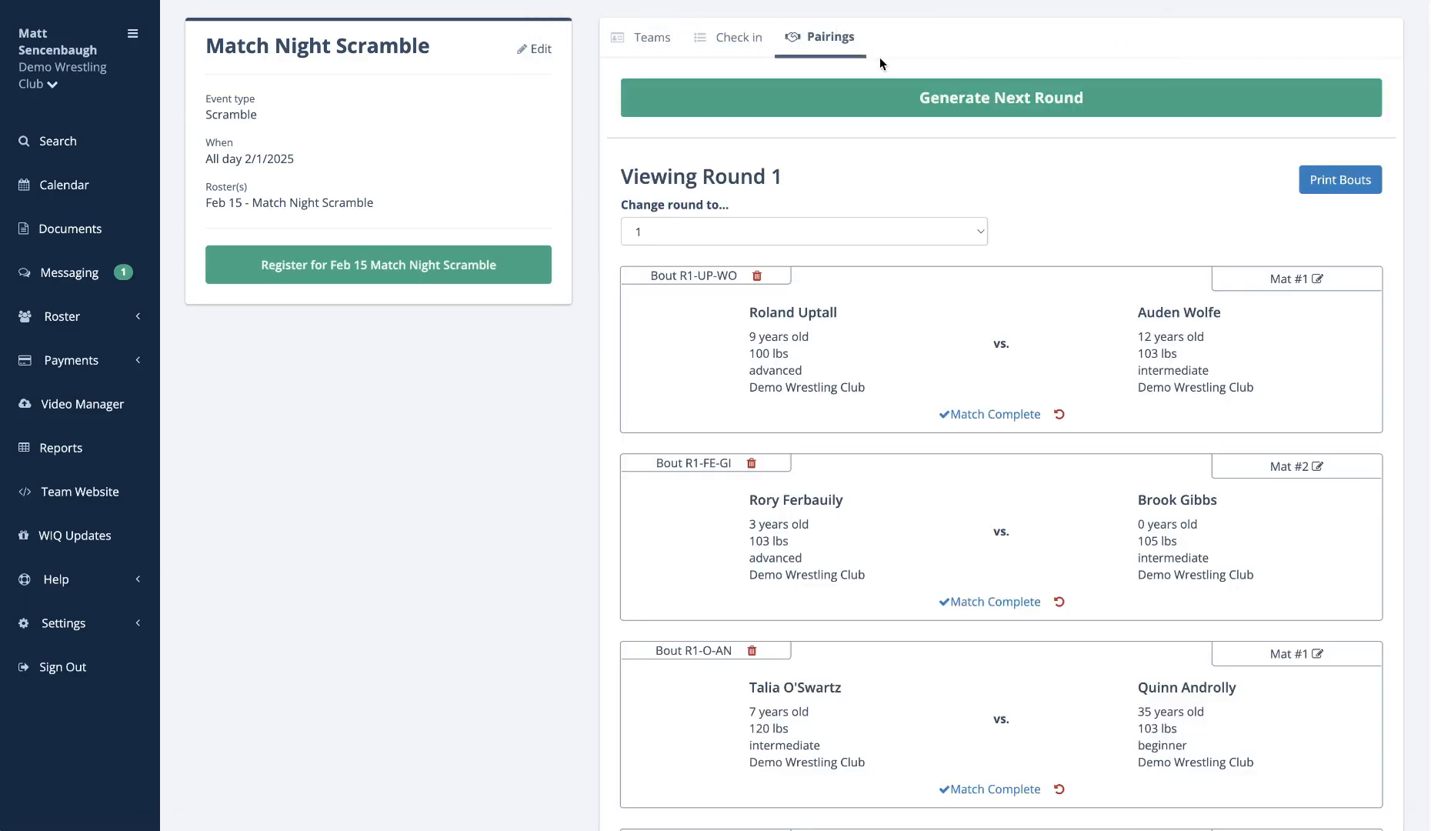
{"action": "left_click", "coordinate": [901, 93]}
{"action": "left_click", "coordinate": [1034, 347]}
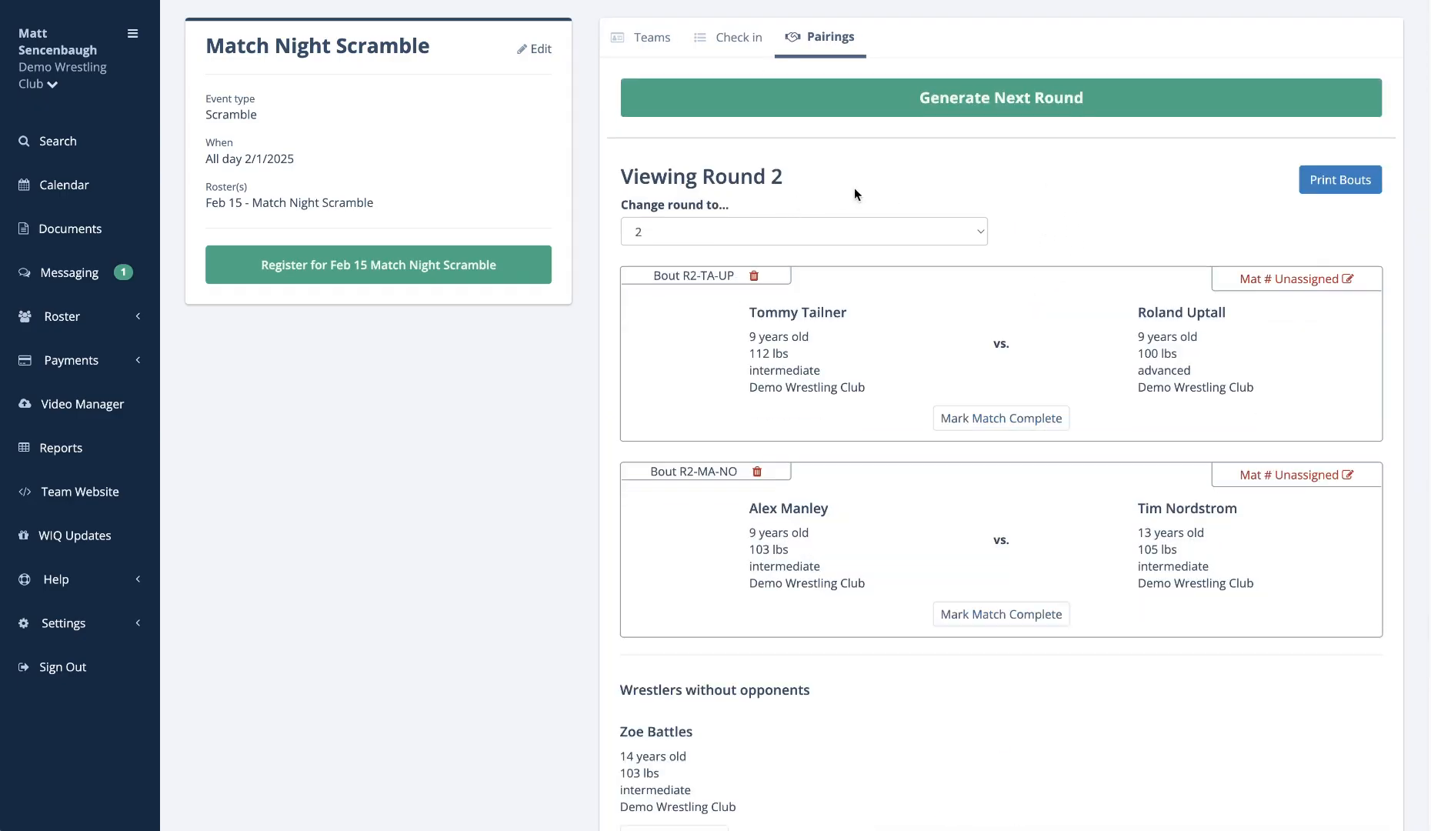
- Examine the round 2 bouts and the list of wrestlers without opponents
{"action": "scroll", "coordinate": [977, 391], "scroll_direction": "down", "scroll_amount": 6}
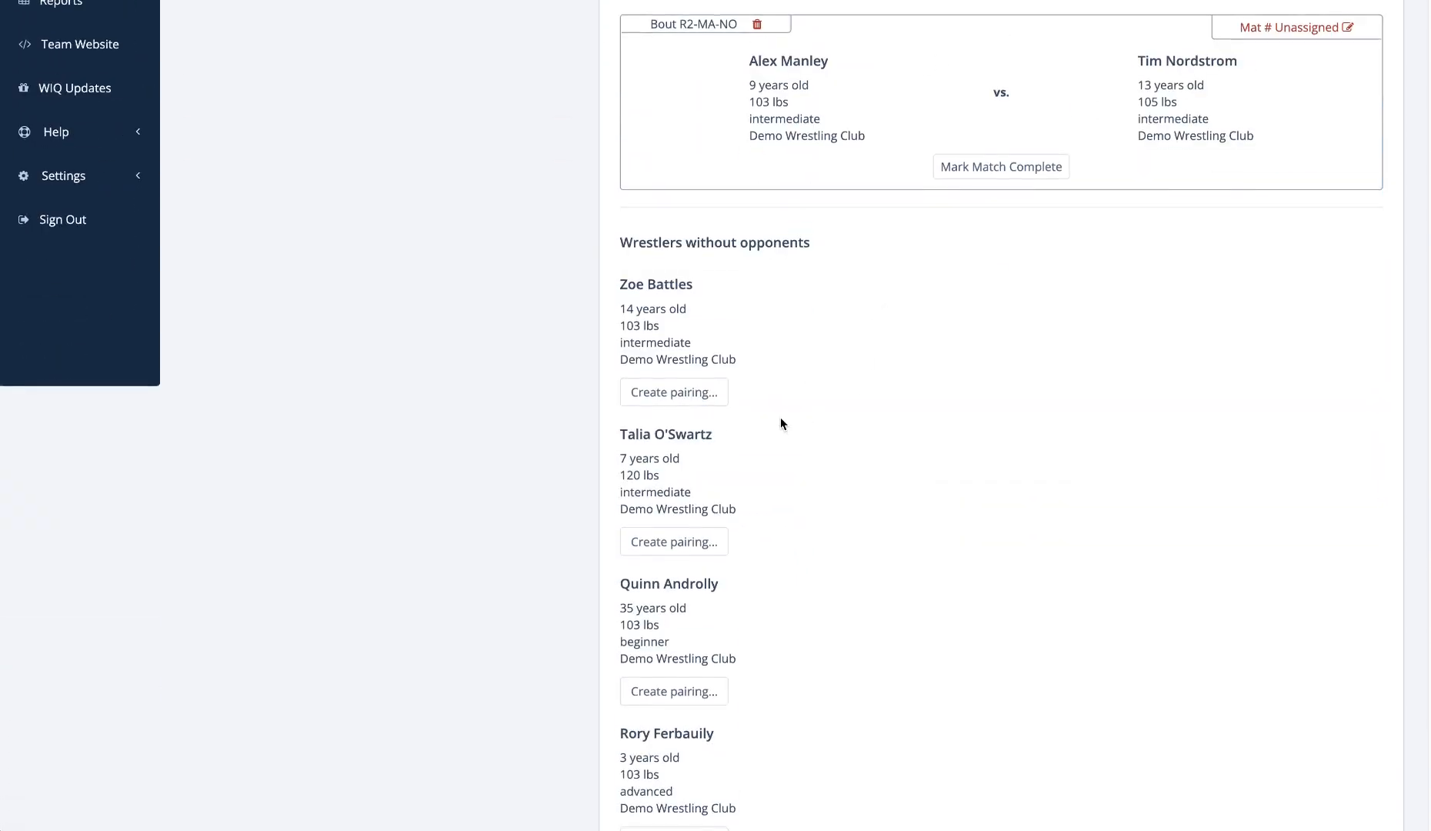
{"action": "scroll", "coordinate": [785, 419], "scroll_direction": "down", "scroll_amount": 5}
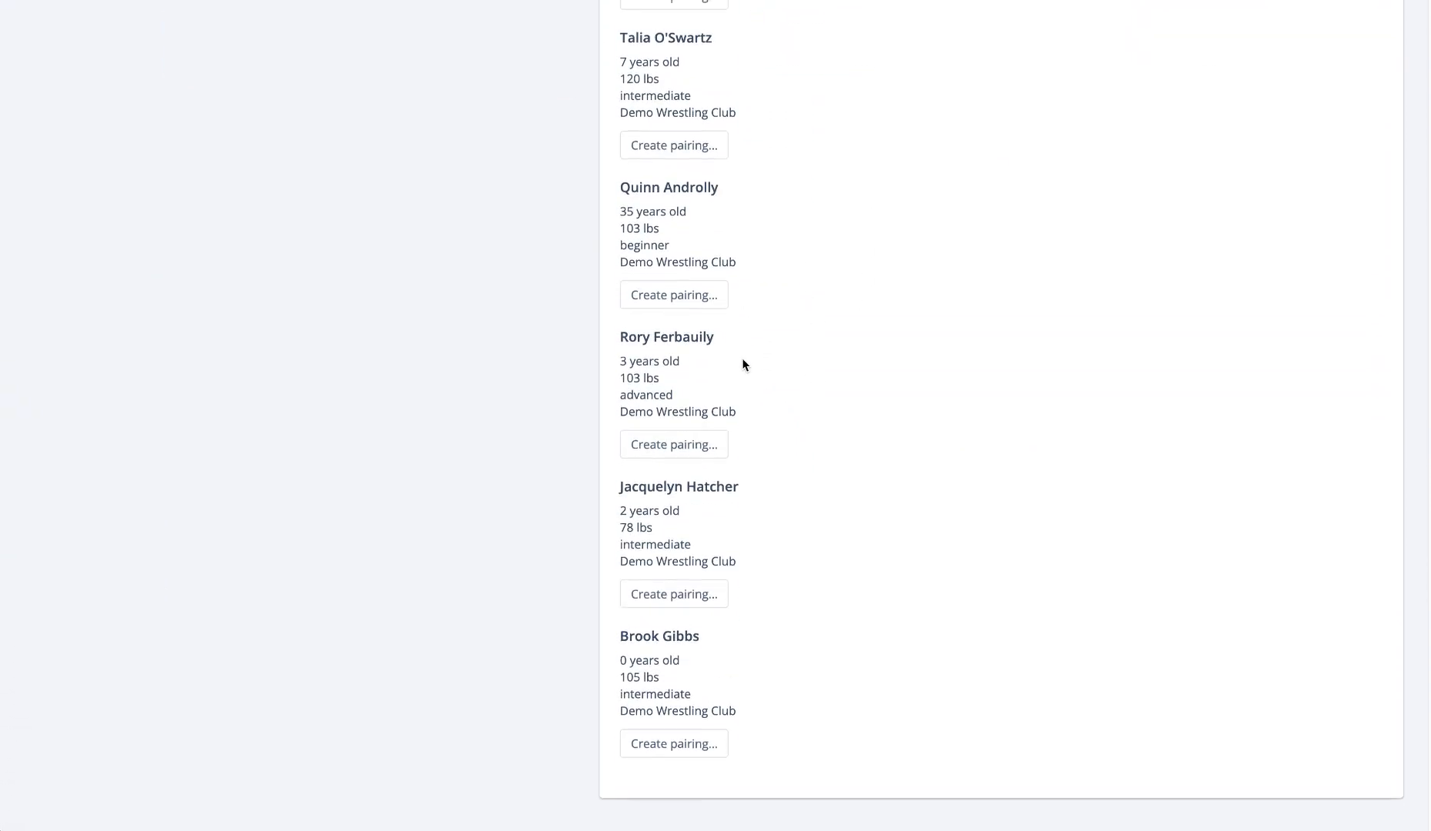
{"action": "scroll", "coordinate": [745, 365], "scroll_direction": "up", "scroll_amount": 11}
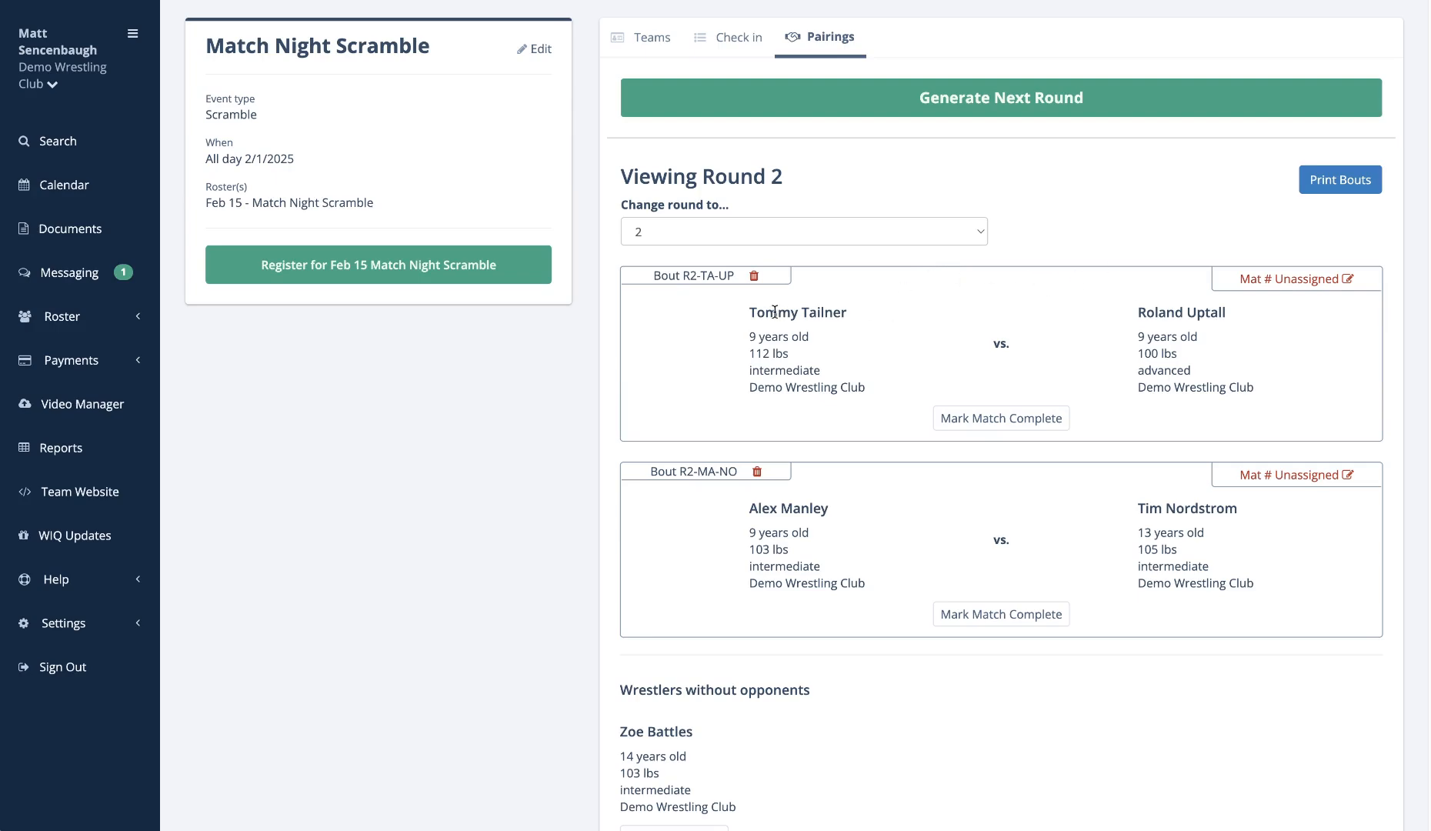
{"action": "scroll", "coordinate": [793, 416], "scroll_direction": "down", "scroll_amount": 4}
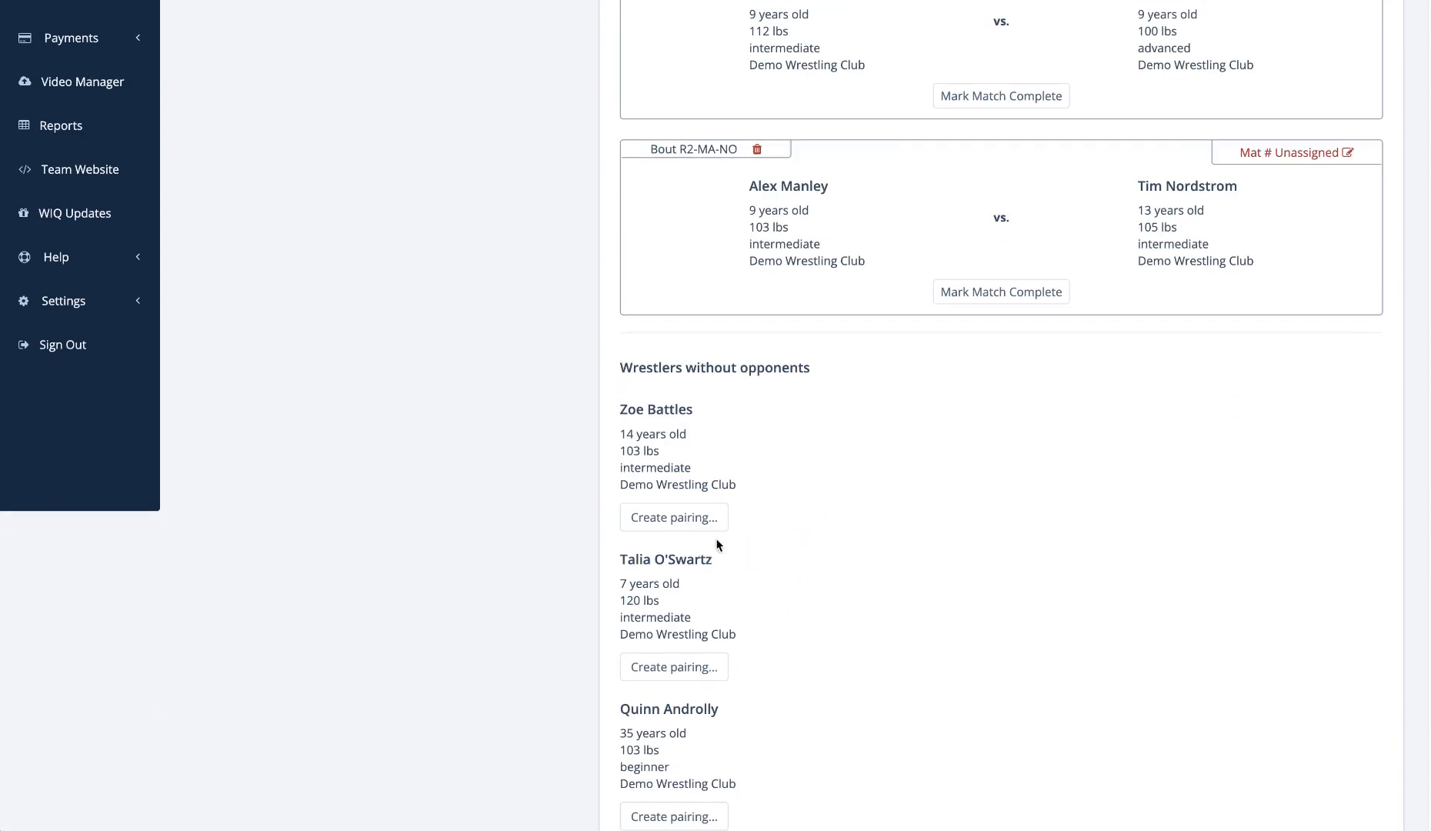
{"action": "scroll", "coordinate": [779, 347], "scroll_direction": "up", "scroll_amount": 4}
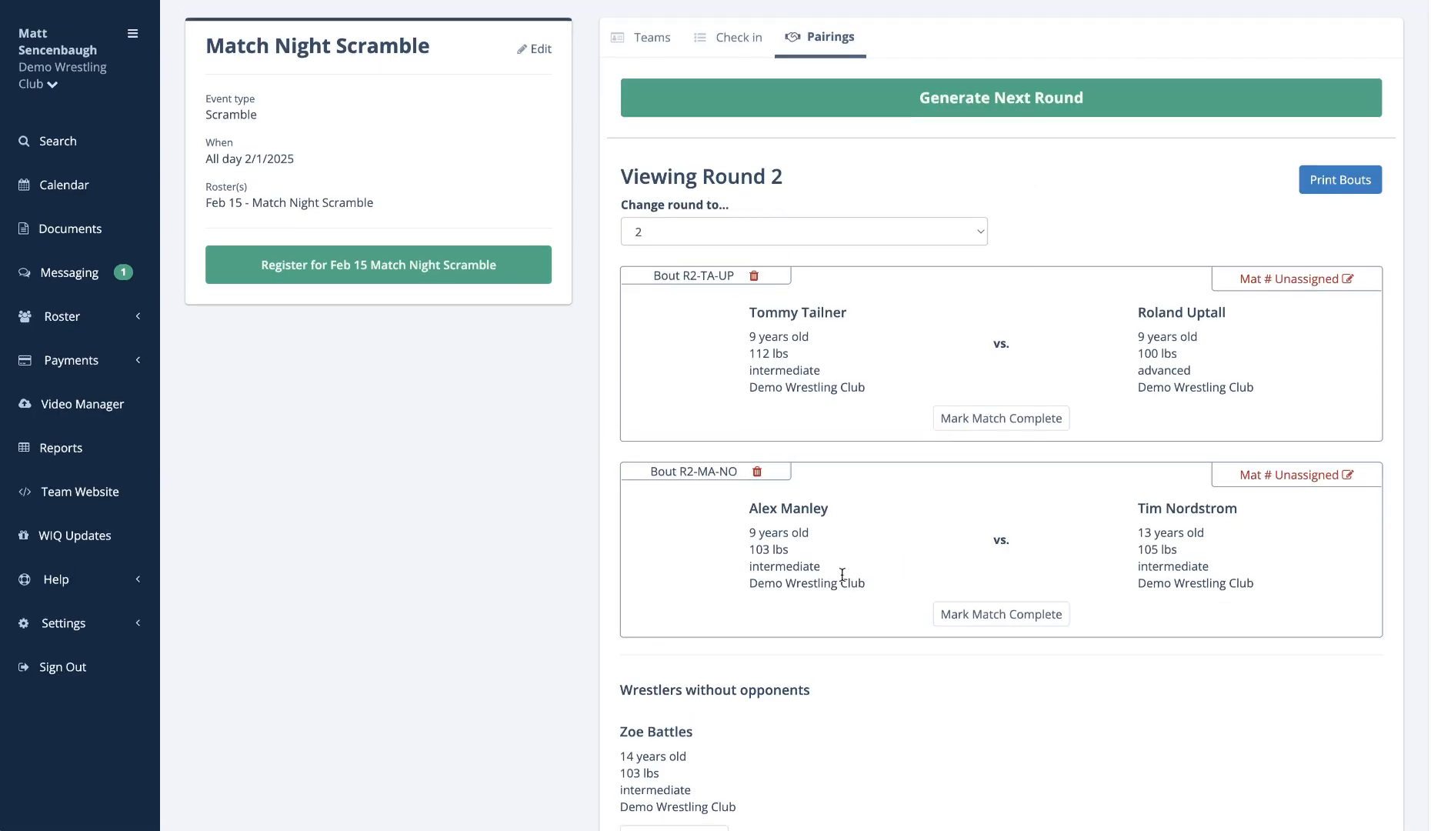
{"action": "scroll", "coordinate": [846, 569], "scroll_direction": "down", "scroll_amount": 7}
{"action": "scroll", "coordinate": [849, 559], "scroll_direction": "down", "scroll_amount": 4}
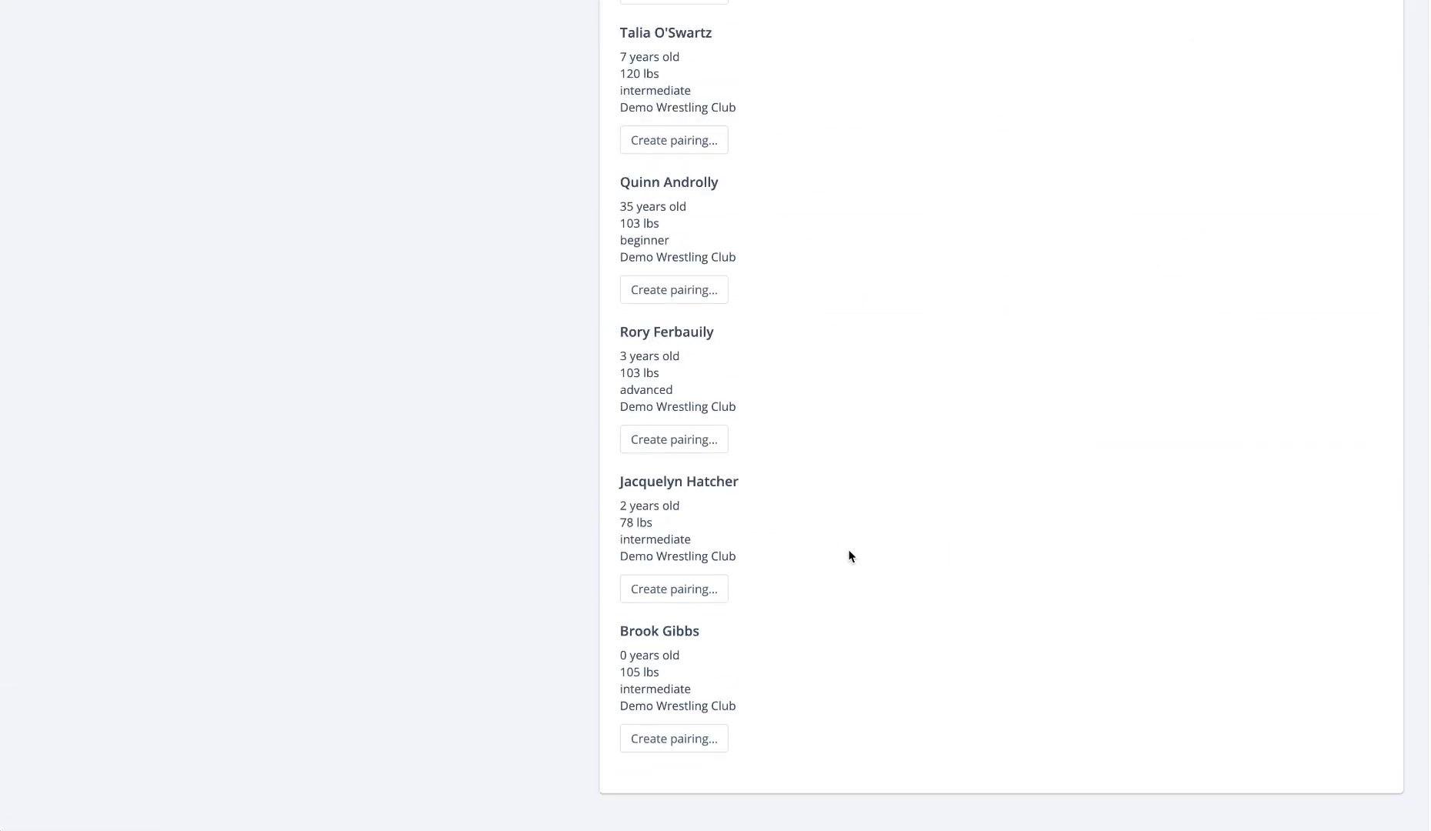
{"action": "scroll", "coordinate": [849, 552], "scroll_direction": "up", "scroll_amount": 11}
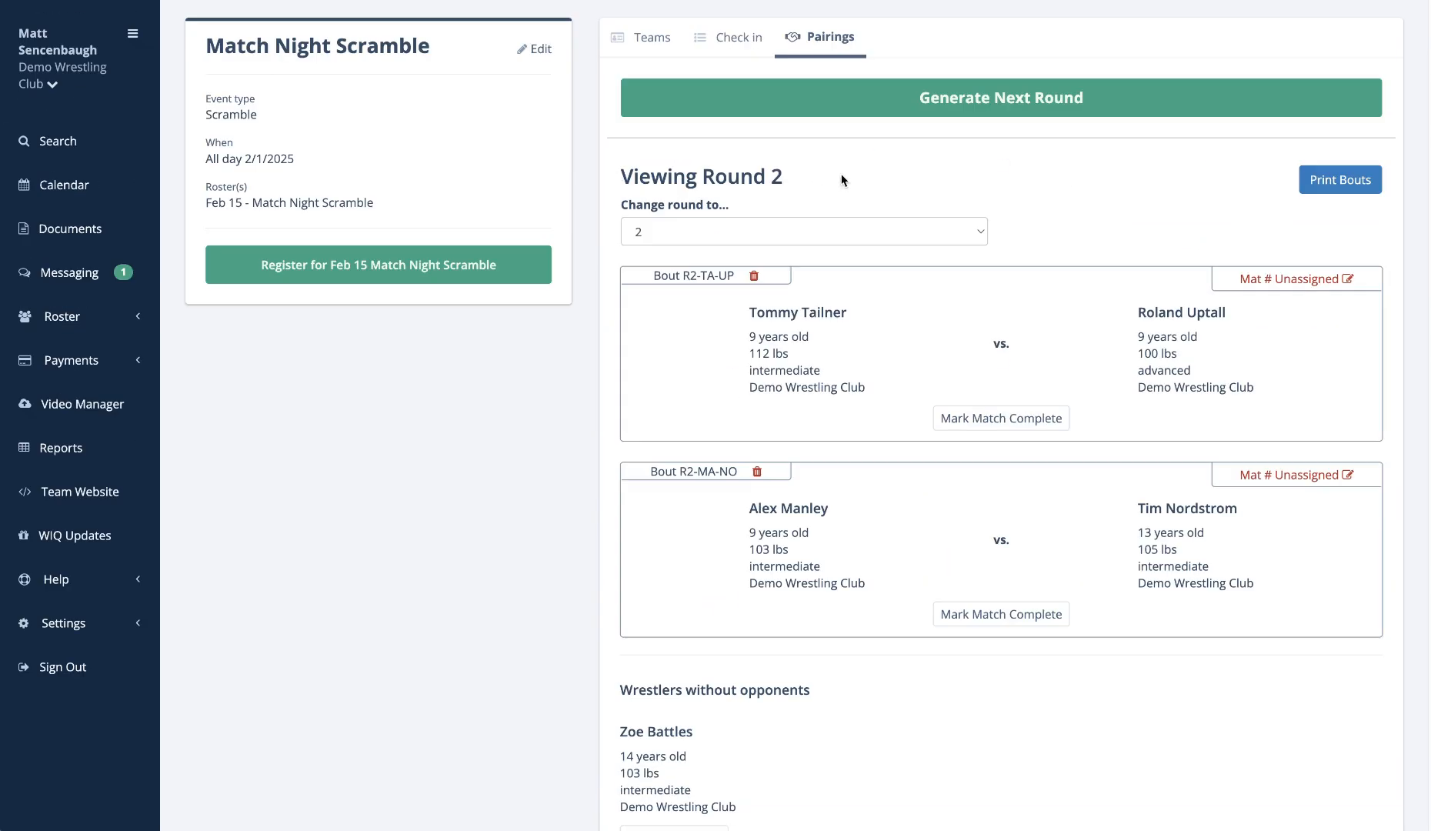